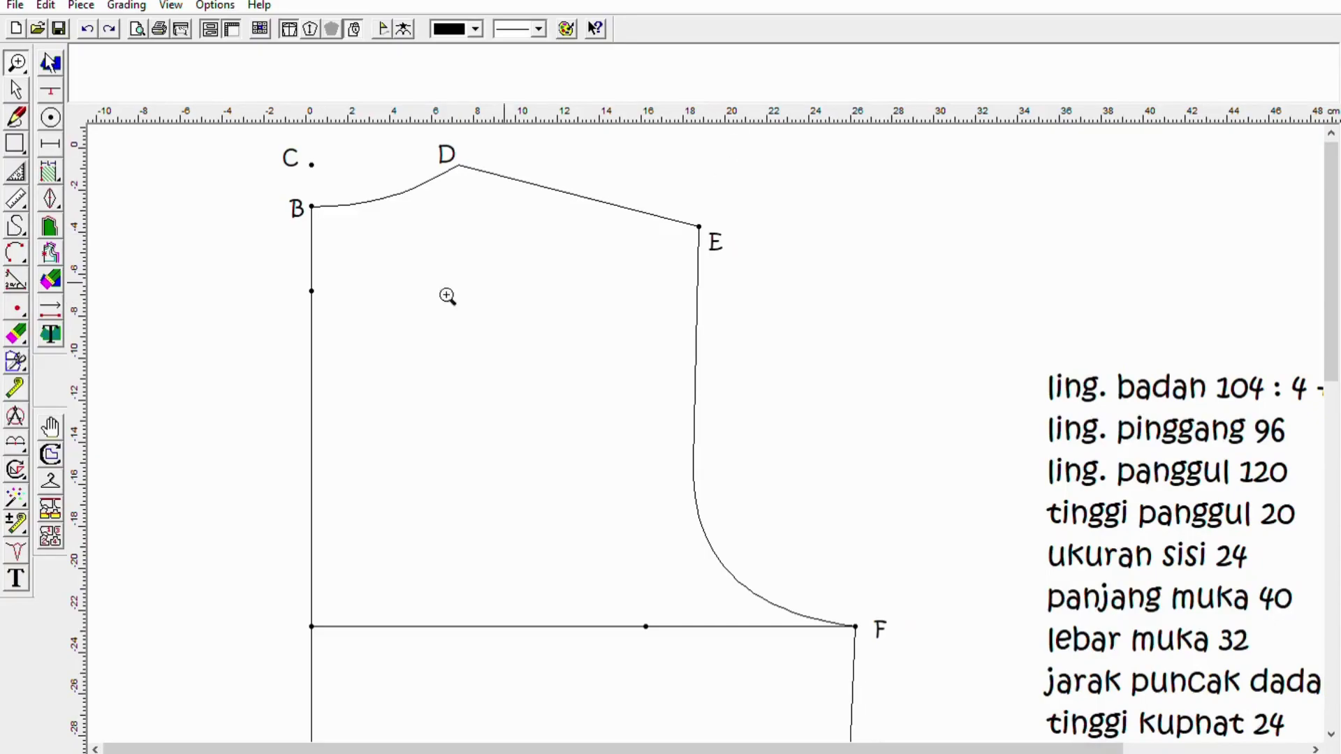
Measure the armhole from E along the seam and curve points to F, then zoom in around F
left_click(20, 371)
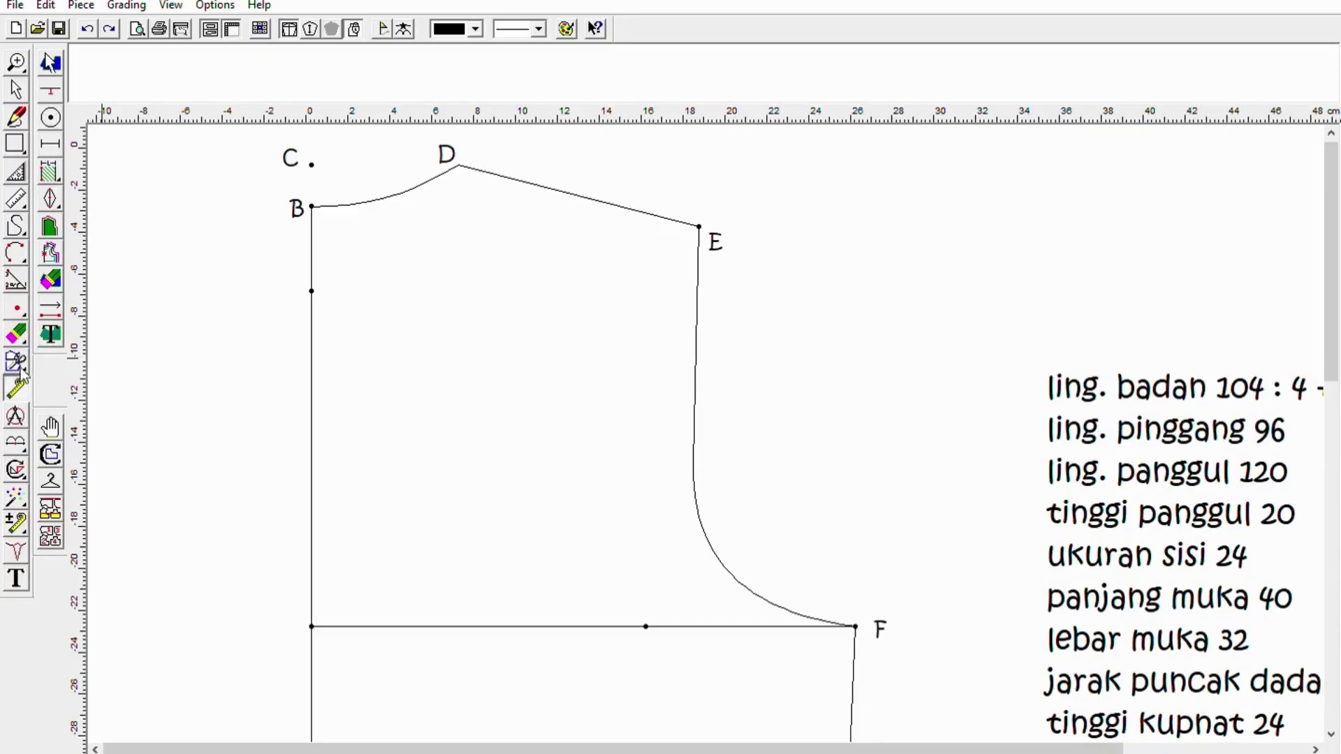
left_click(699, 227)
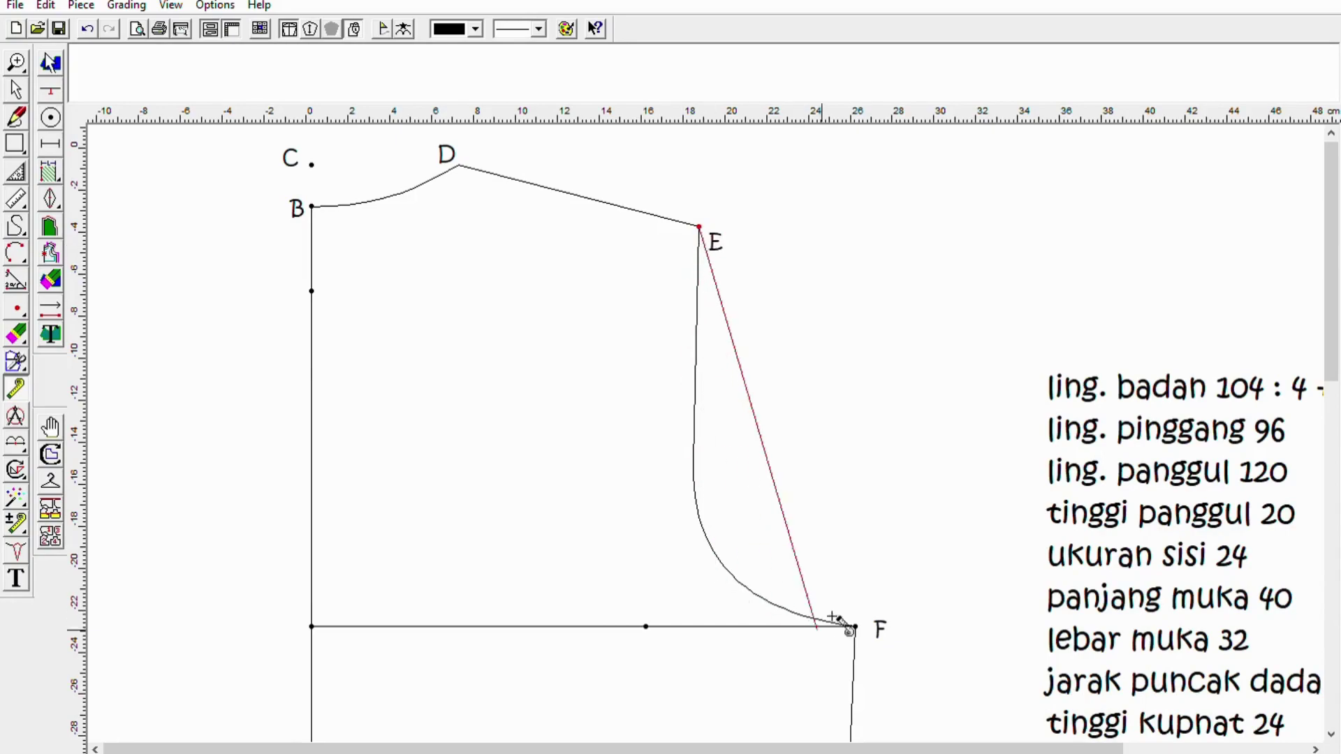
left_click(691, 459)
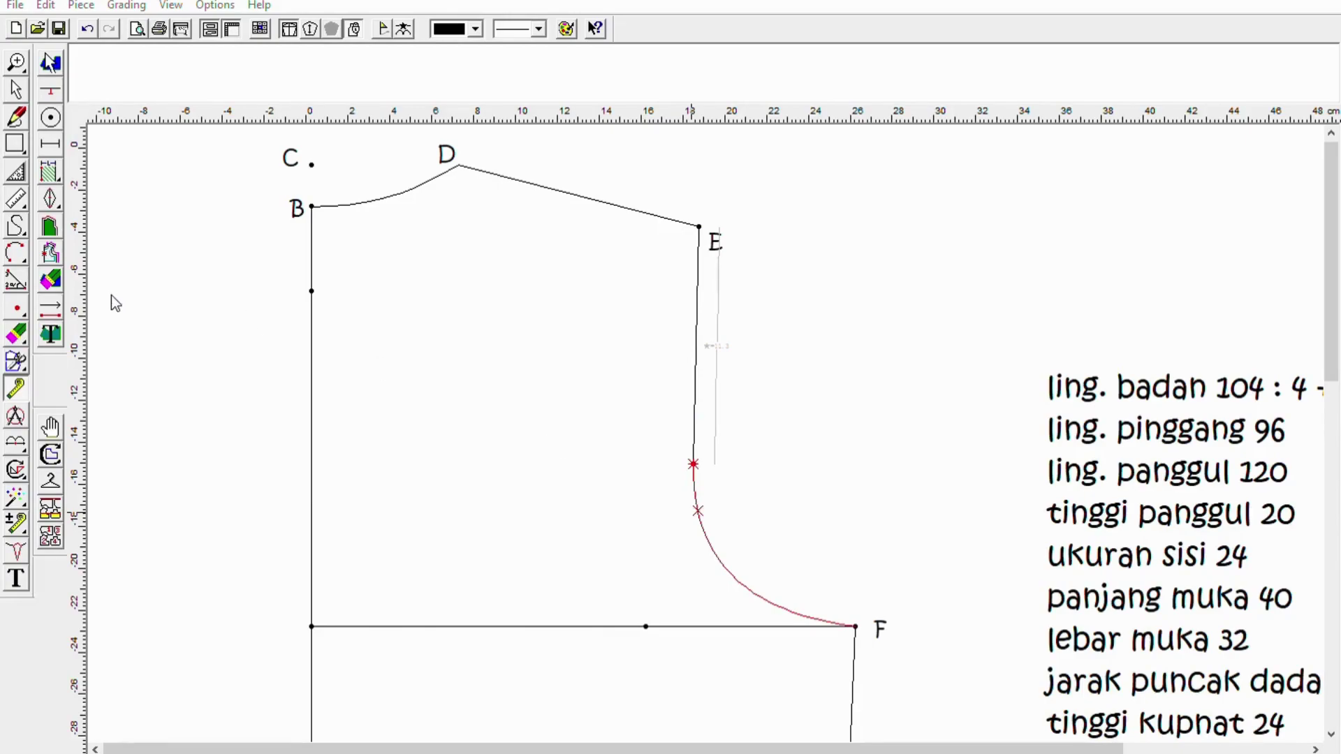
left_click(697, 511)
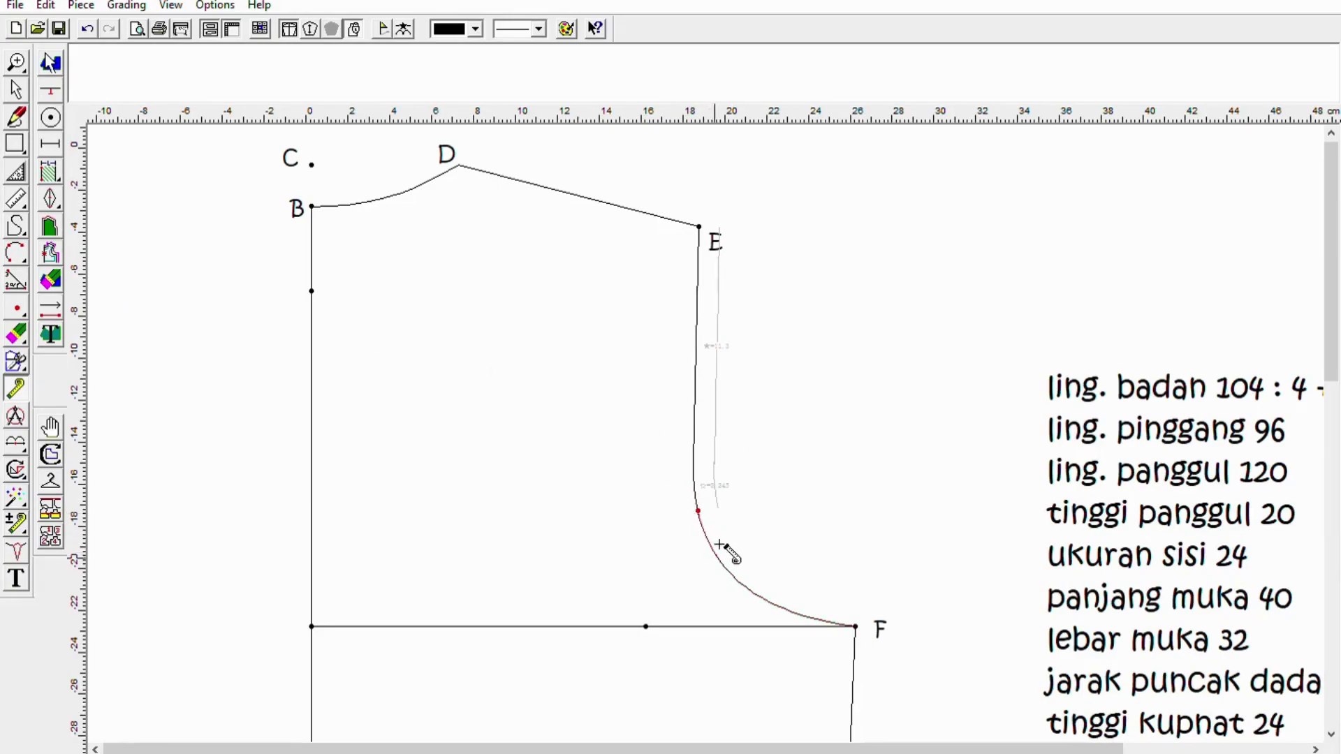
left_click(717, 555)
left_click(717, 557)
left_click(844, 613)
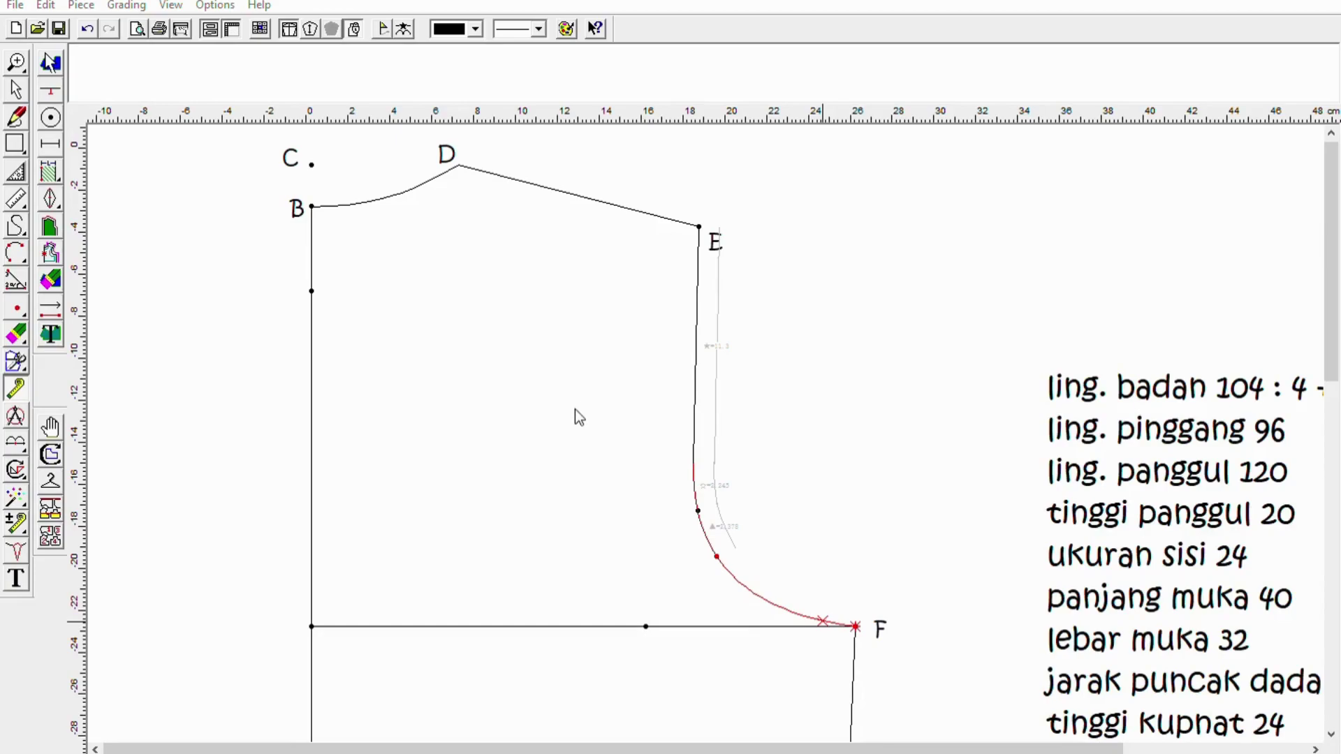
right_click(629, 425)
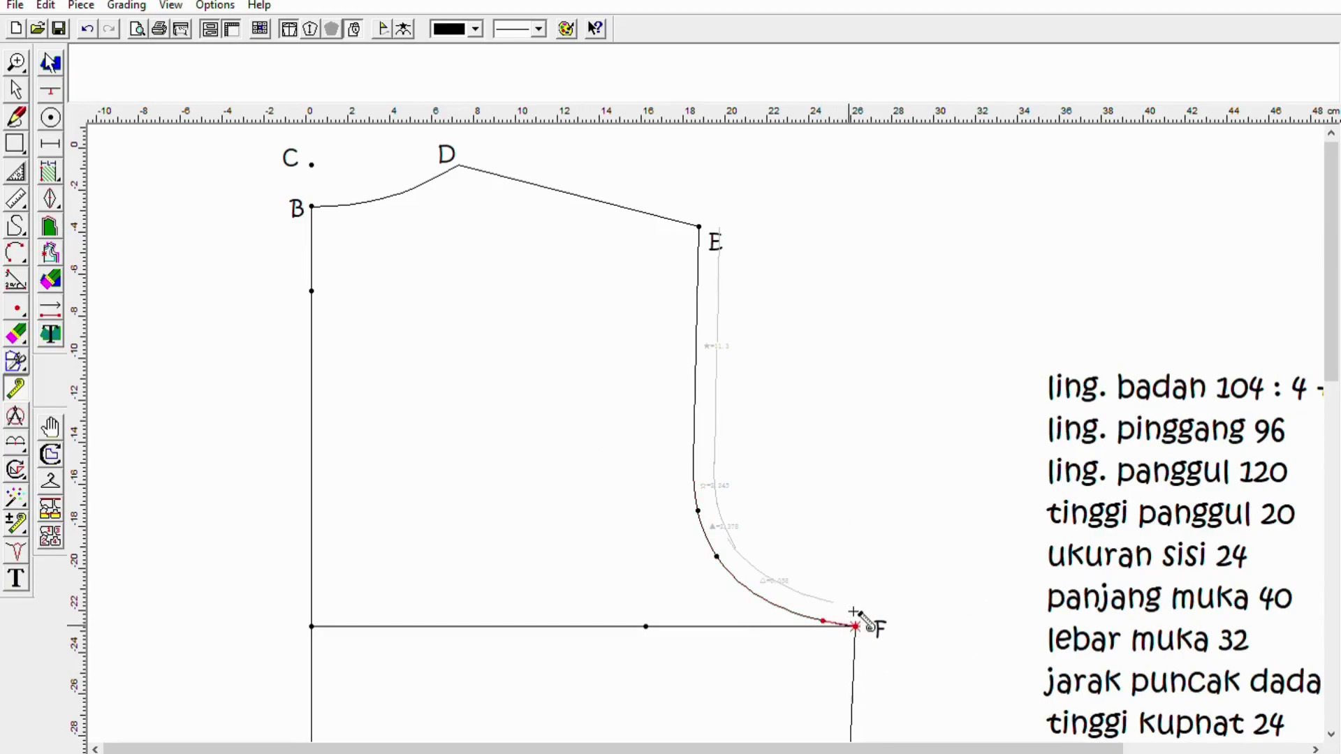
right_click(583, 413)
key("z")
left_click_drag(632, 430, 981, 692)
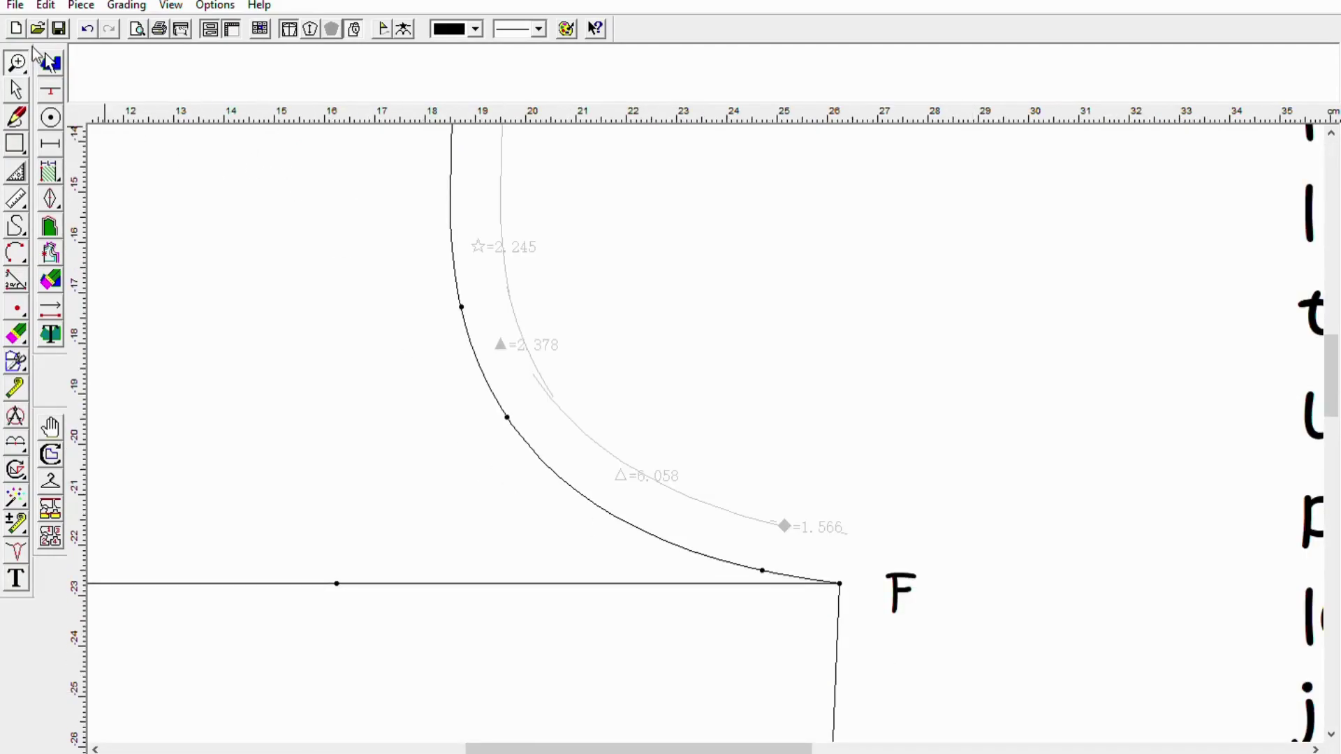
Return to the Select tool, scroll along the measured curve, and zoom out to the whole bodice
left_click(15, 87)
scroll(386, 382, "up", 5)
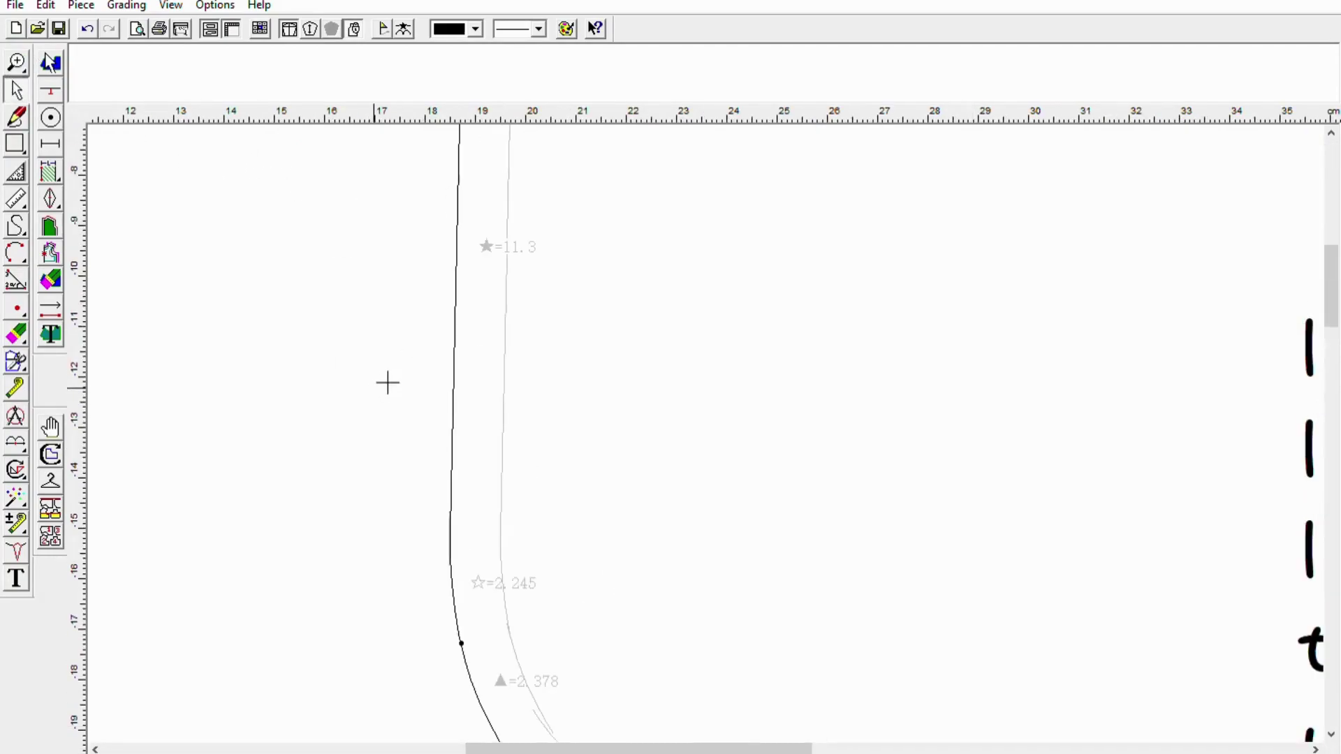
scroll(388, 382, "up", 3)
scroll(387, 382, "down", 5)
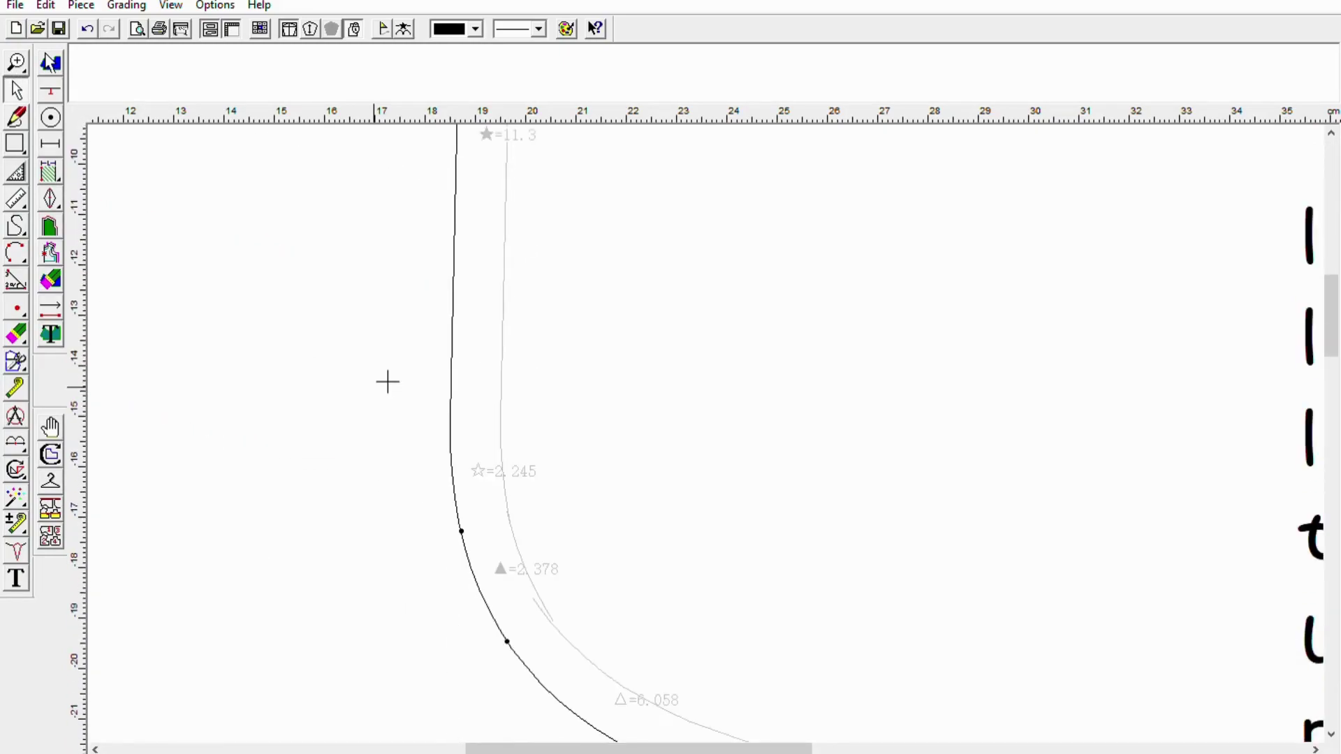
scroll(475, 482, "down", 5)
scroll(477, 486, "up", 5)
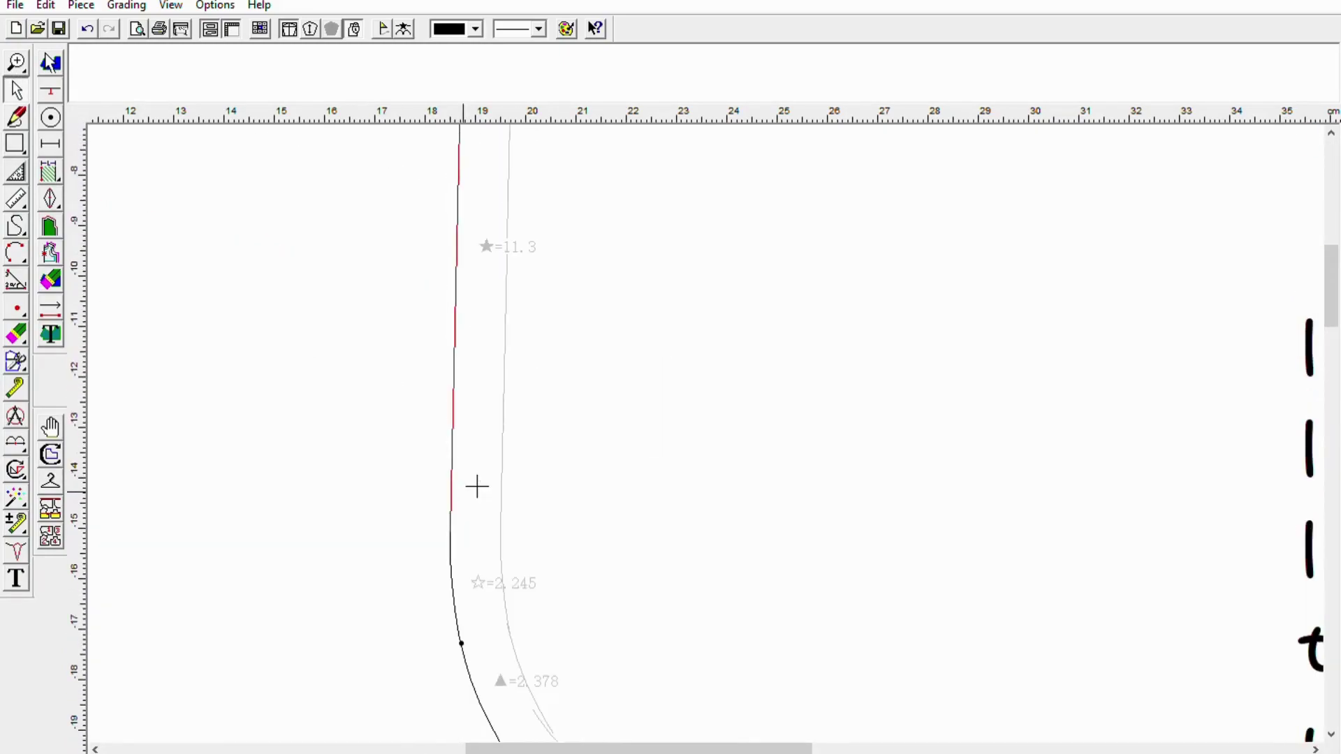
scroll(475, 485, "down", 6)
scroll(476, 484, "up", 1)
left_click(209, 29)
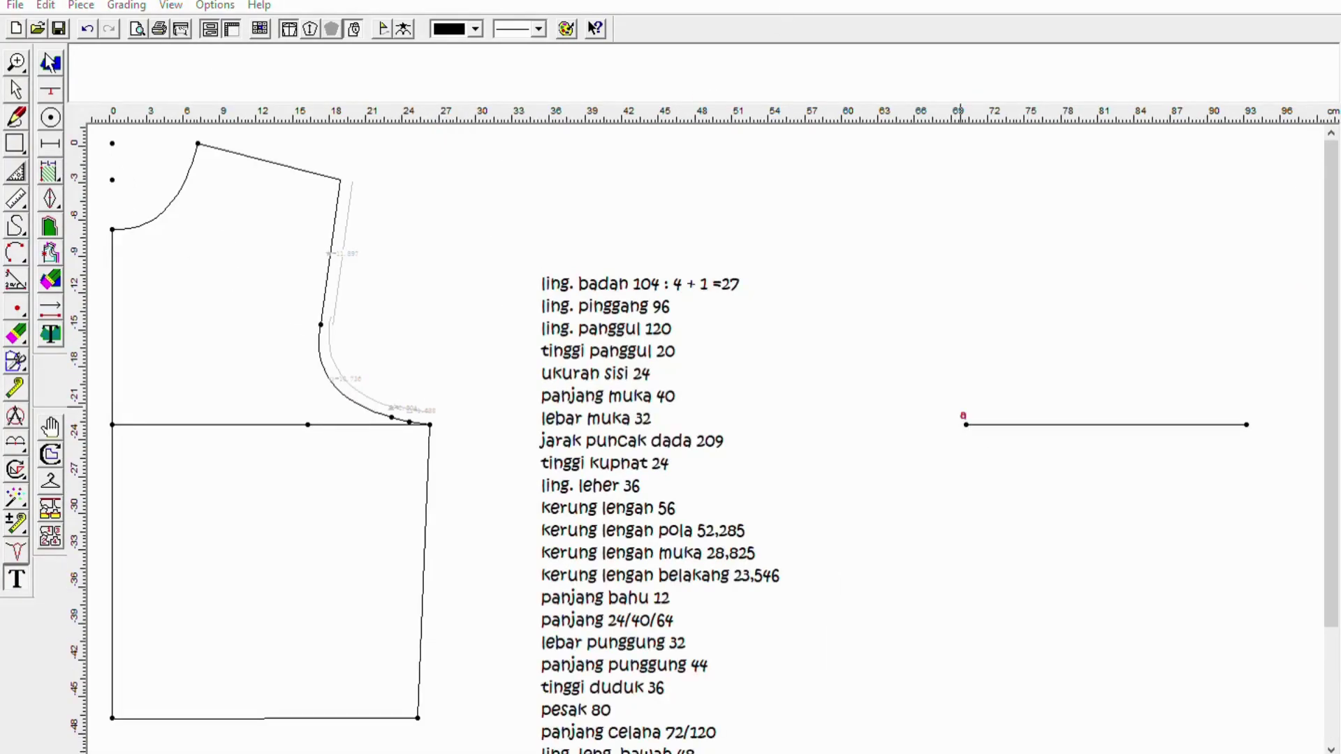
Label the baseline's right end B and edit the note to read ab = (Kerung : 2) -3
left_click(1252, 393)
type("B")
left_click(664, 418)
type("(Kerung : 2) -3")
left_click(849, 720)
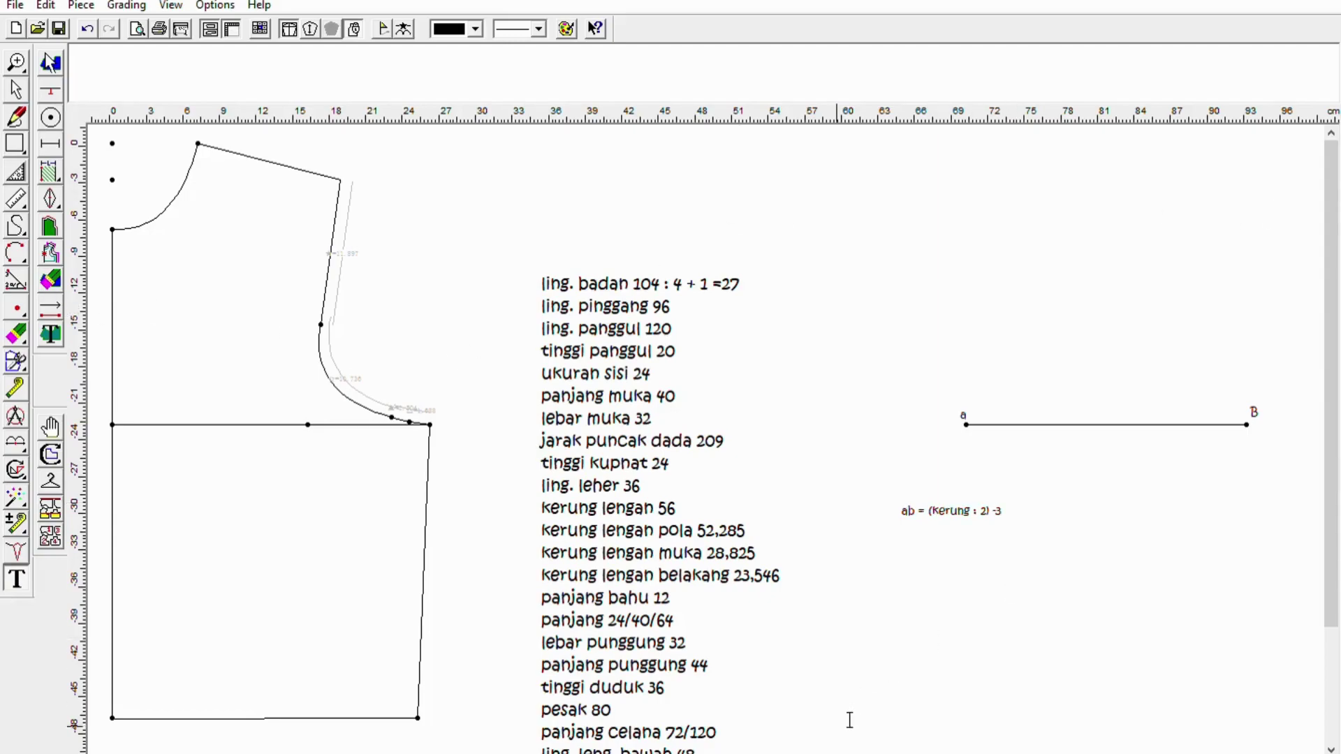
scroll(866, 737, "right", 2)
scroll(862, 735, "right", 2)
Undo the accidental erasure of line a–B so the baseline stays intact
scroll(859, 739, "right", 10)
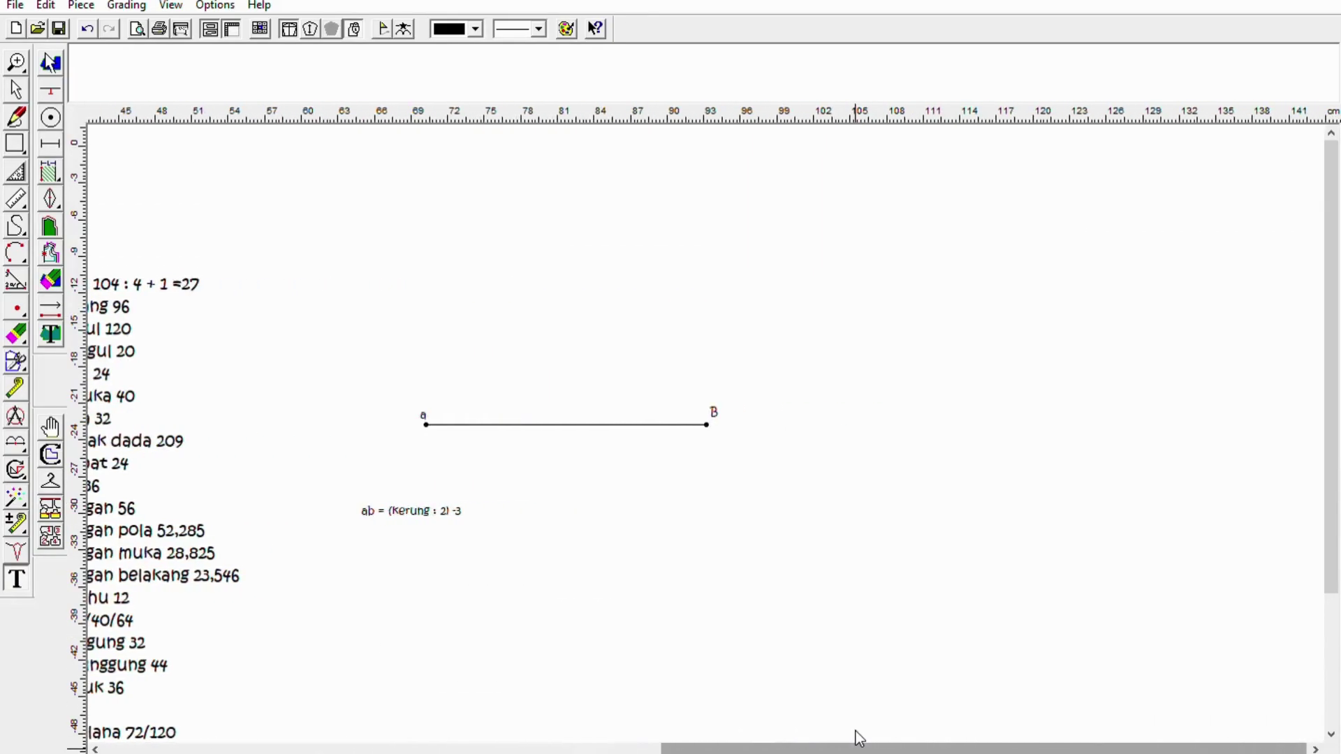
left_click(16, 335)
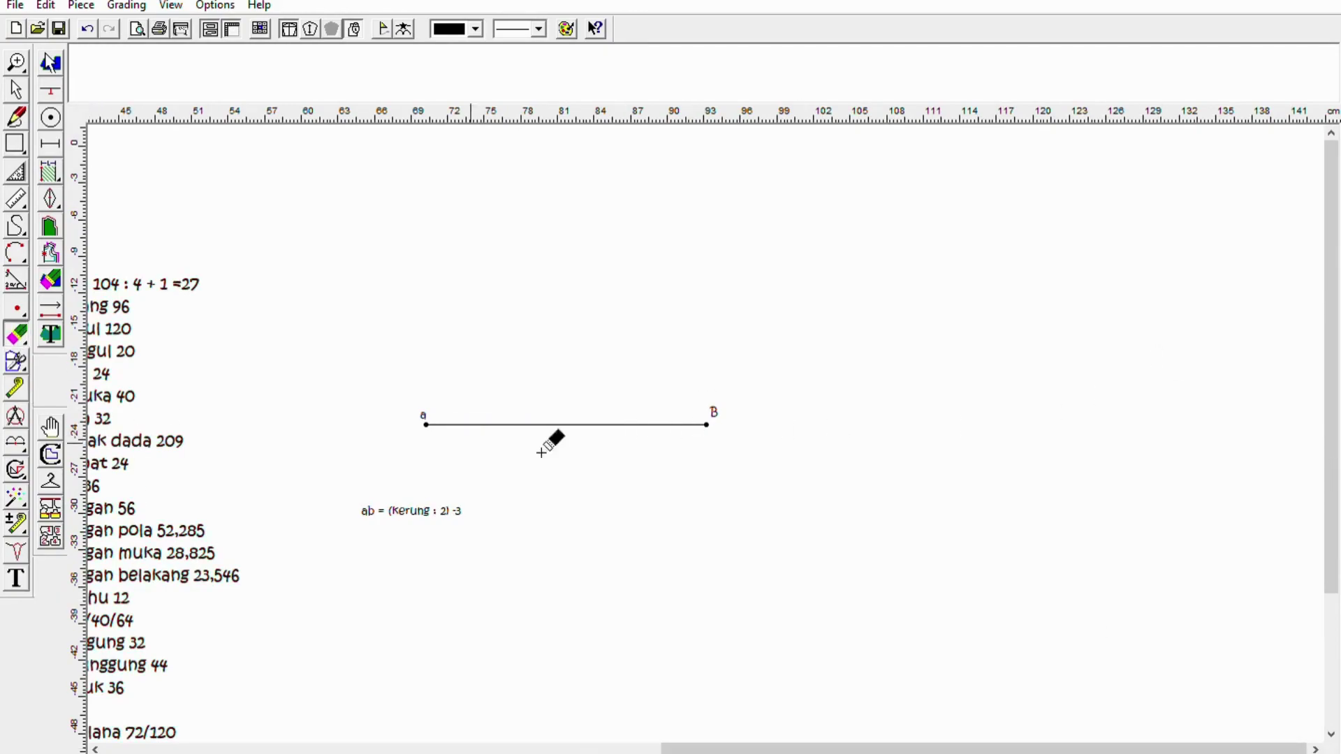
left_click(721, 423)
key("ctrl+z")
Rewrite the end label as lowercase b, place a point there, and append = 23,1425 to the note
left_click(16, 578)
left_click(727, 403)
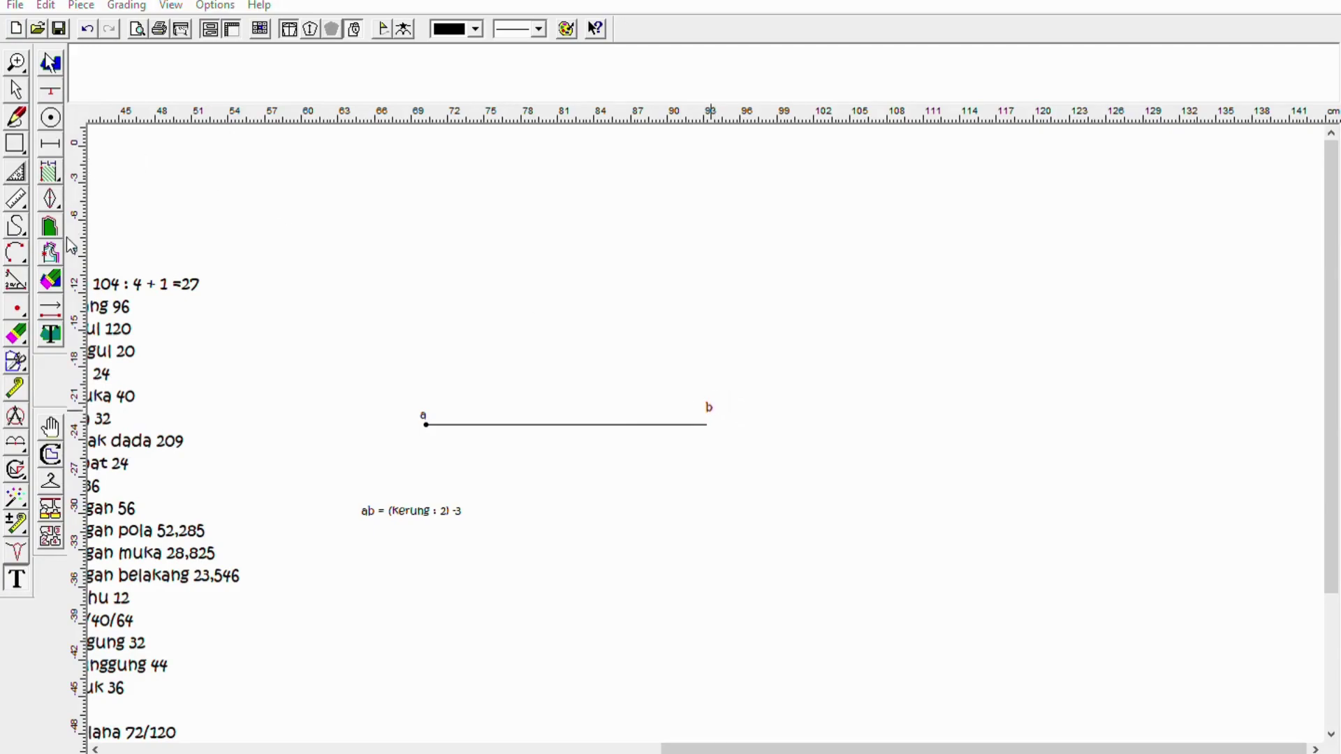
left_click(15, 308)
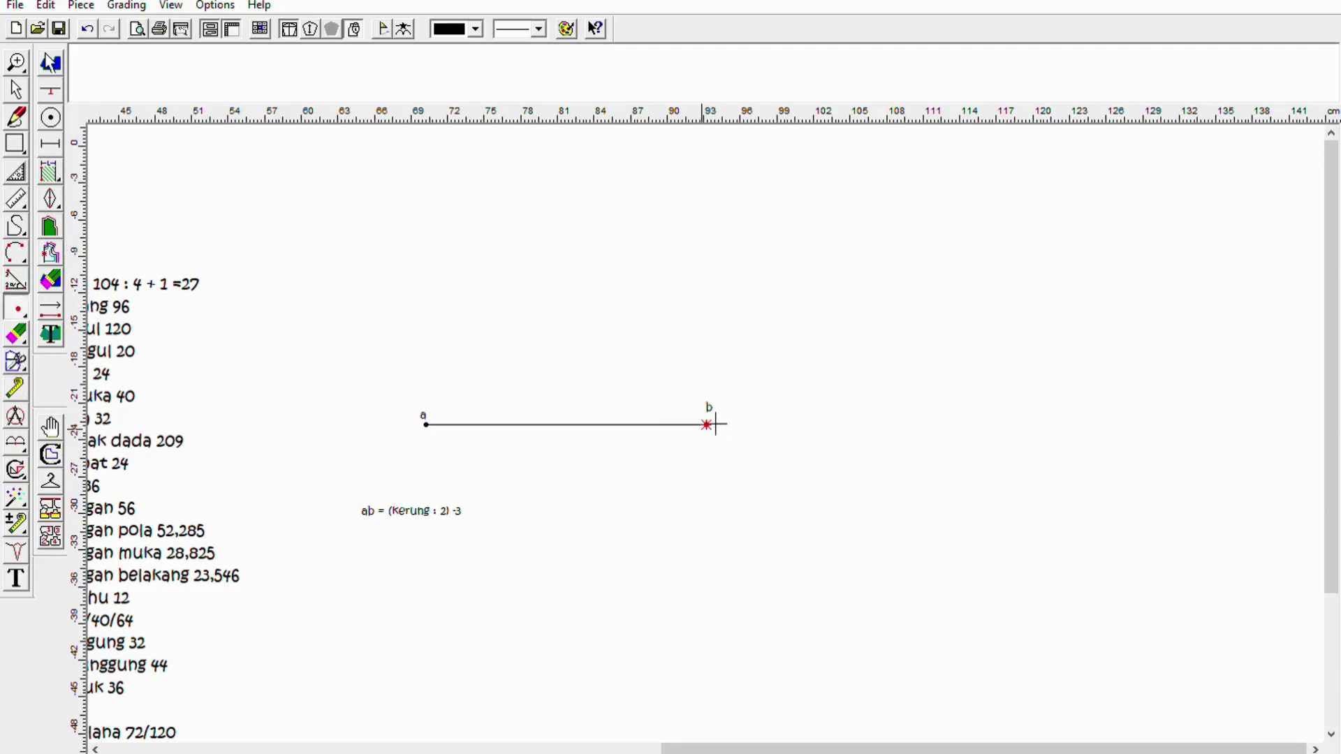
left_click(706, 424)
left_click_drag(818, 742, 671, 742)
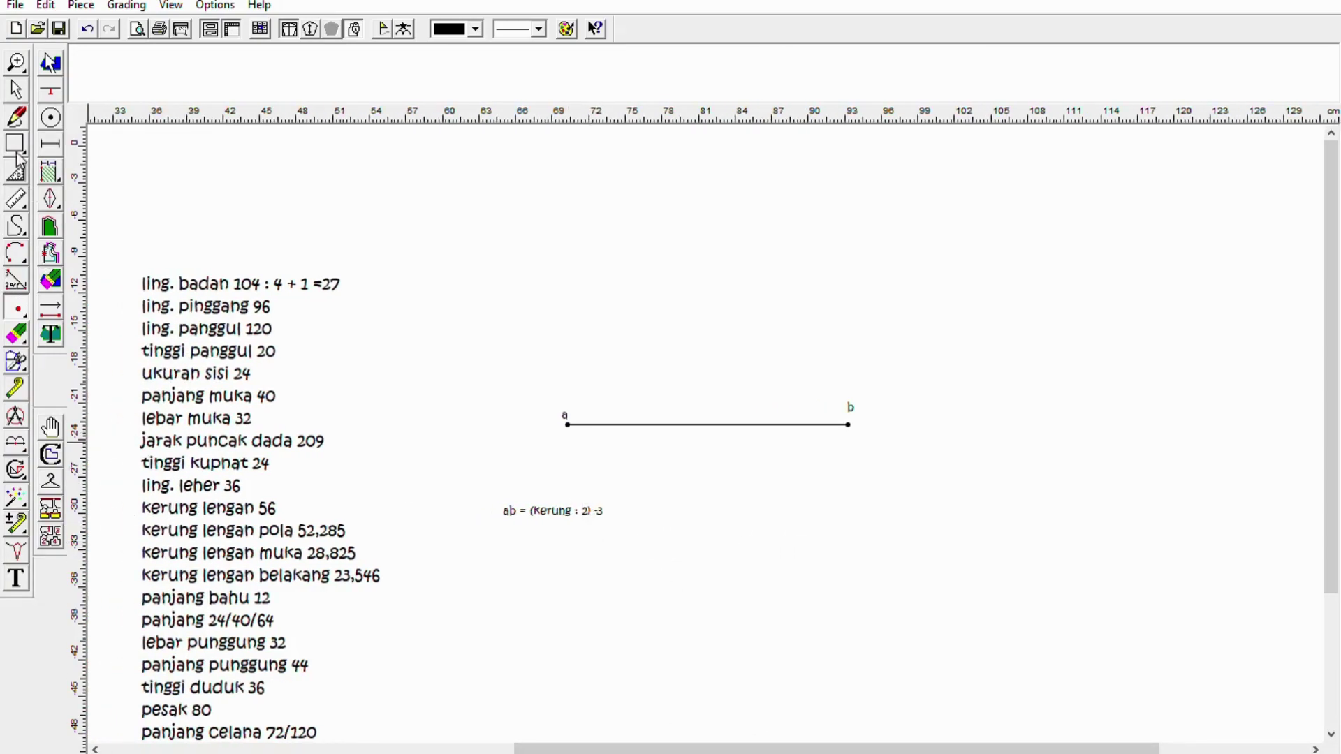
left_click(14, 577)
type("= 23.1425")
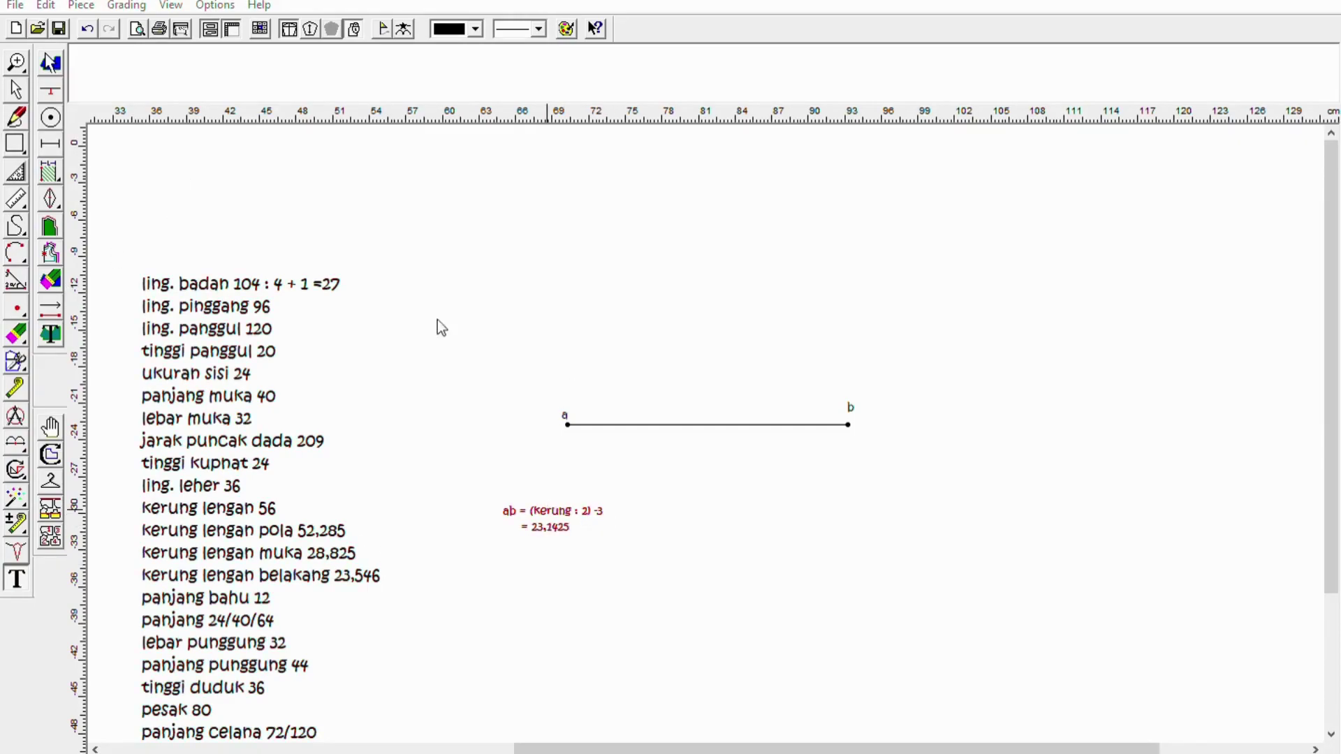
Move the formula note beside point a and draw a baseline extension right from b
left_click_drag(555, 520, 518, 409)
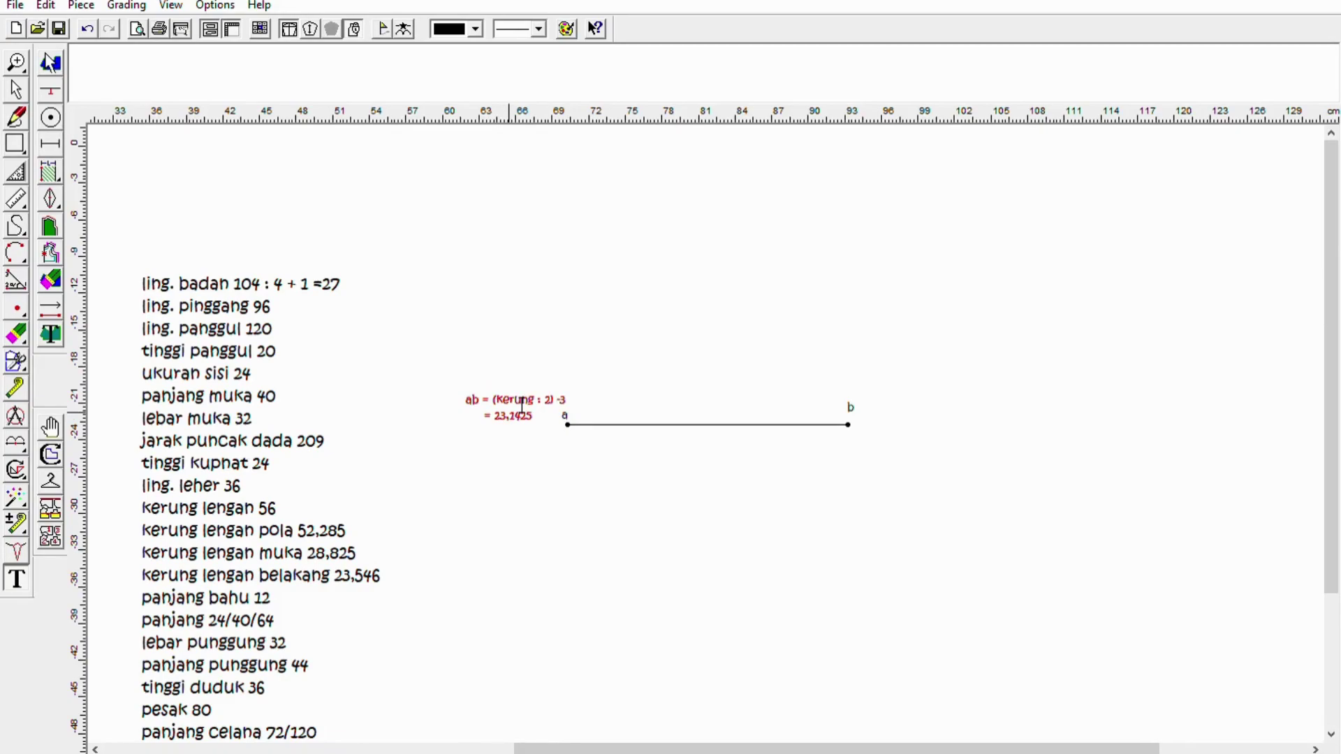
left_click(19, 112)
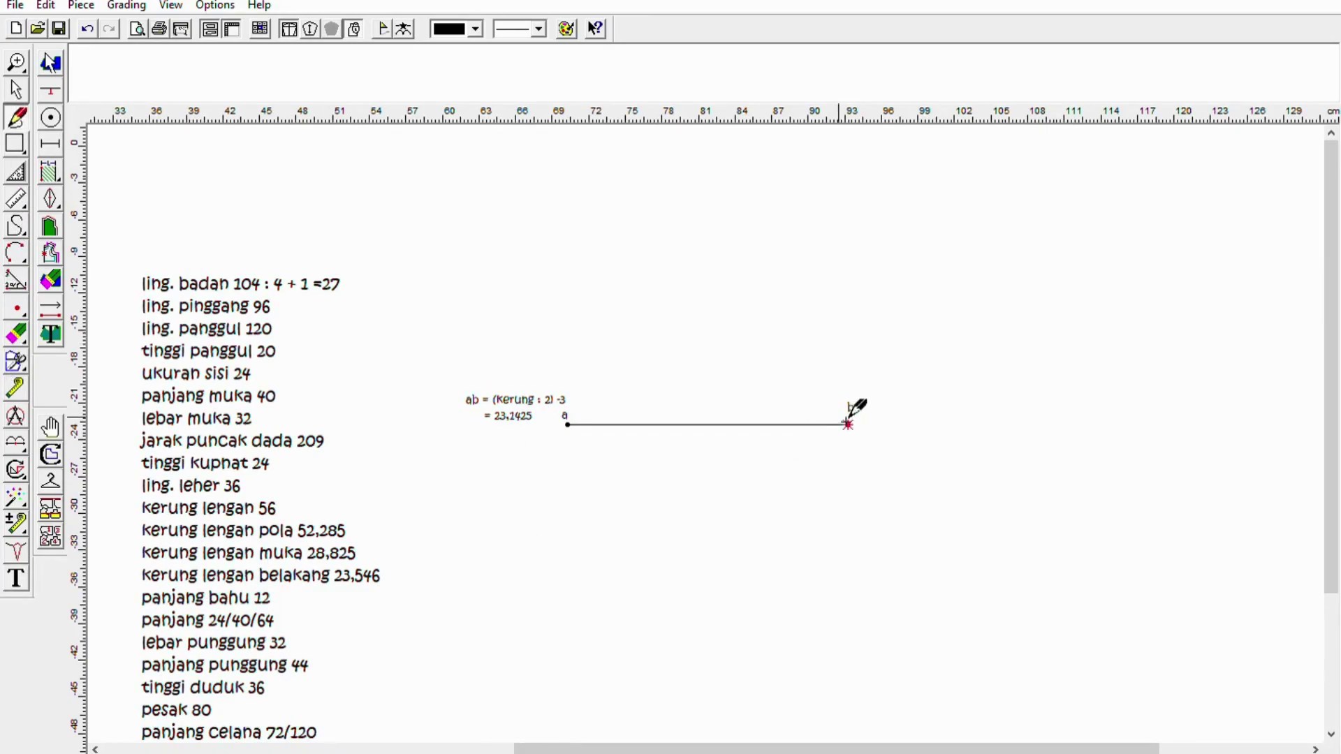
left_click_drag(848, 424, 1085, 424)
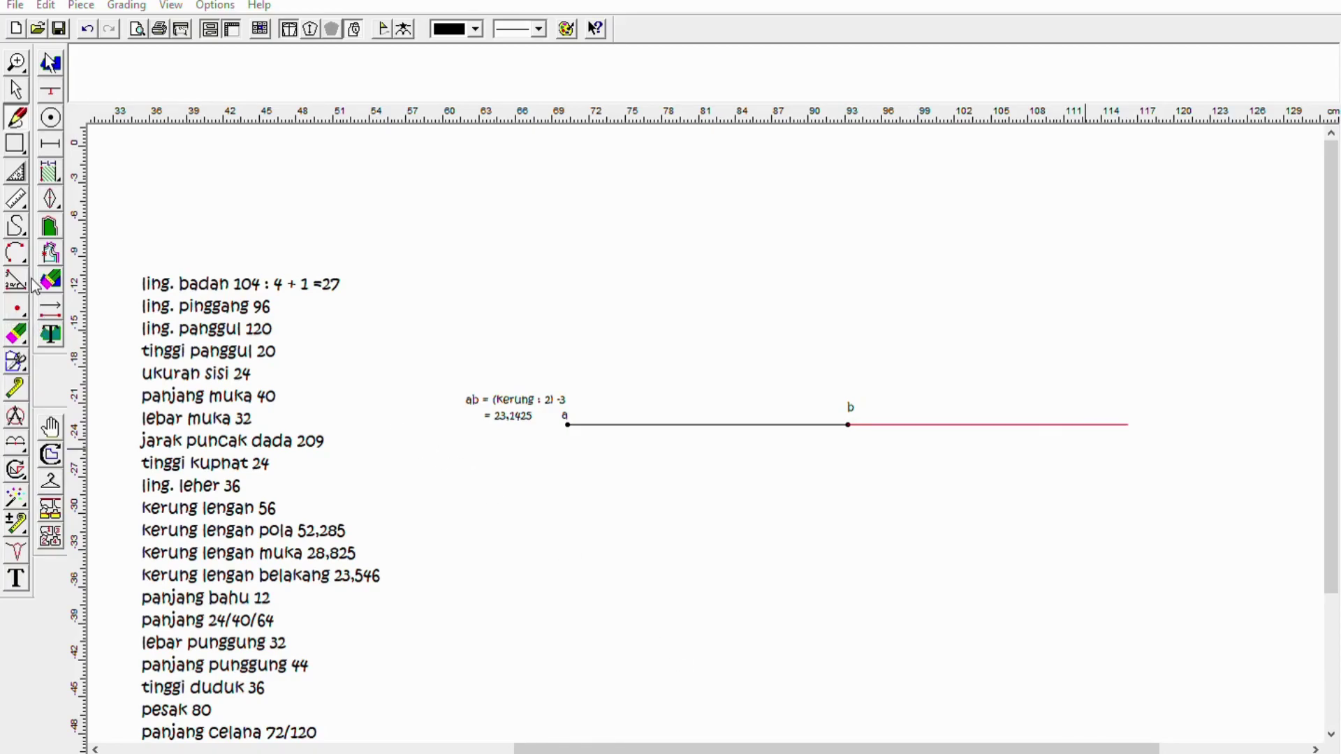
right_click(333, 297)
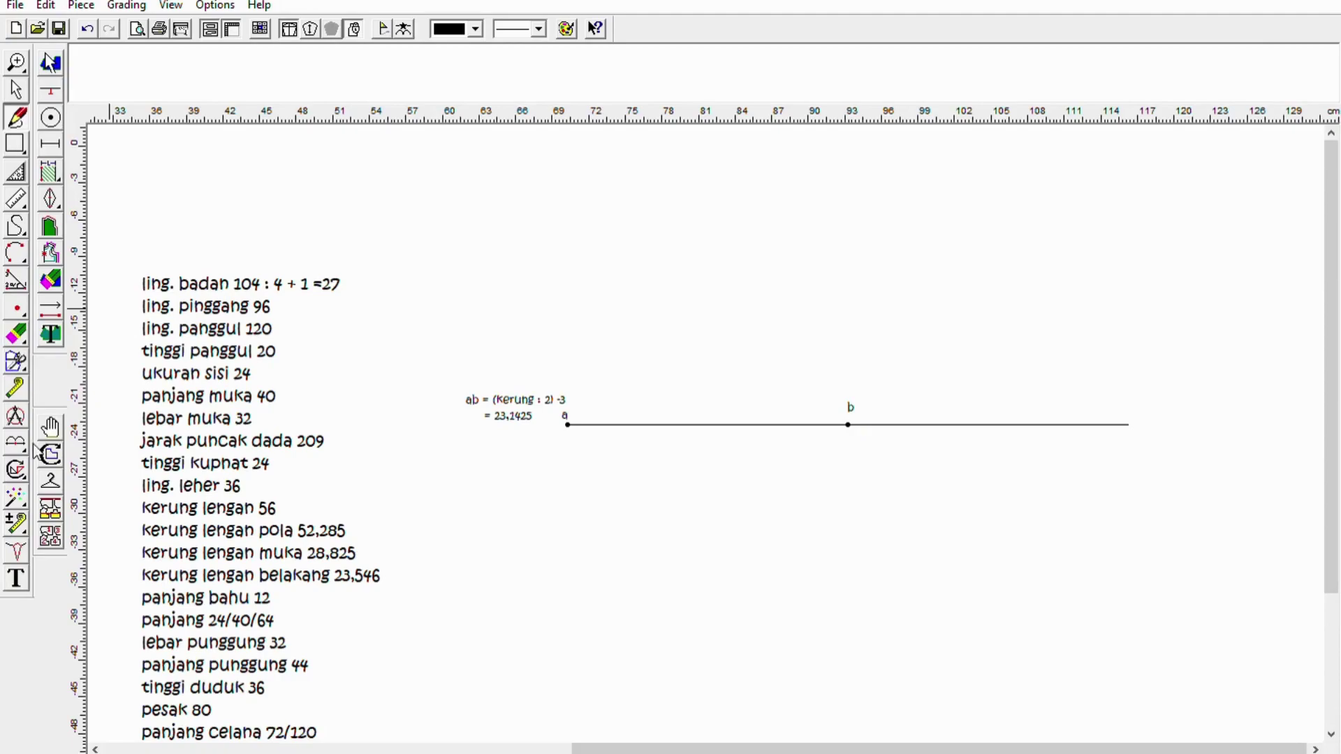
Mark the extension's right end with a point and label it c
left_click(22, 306)
left_click(1128, 424)
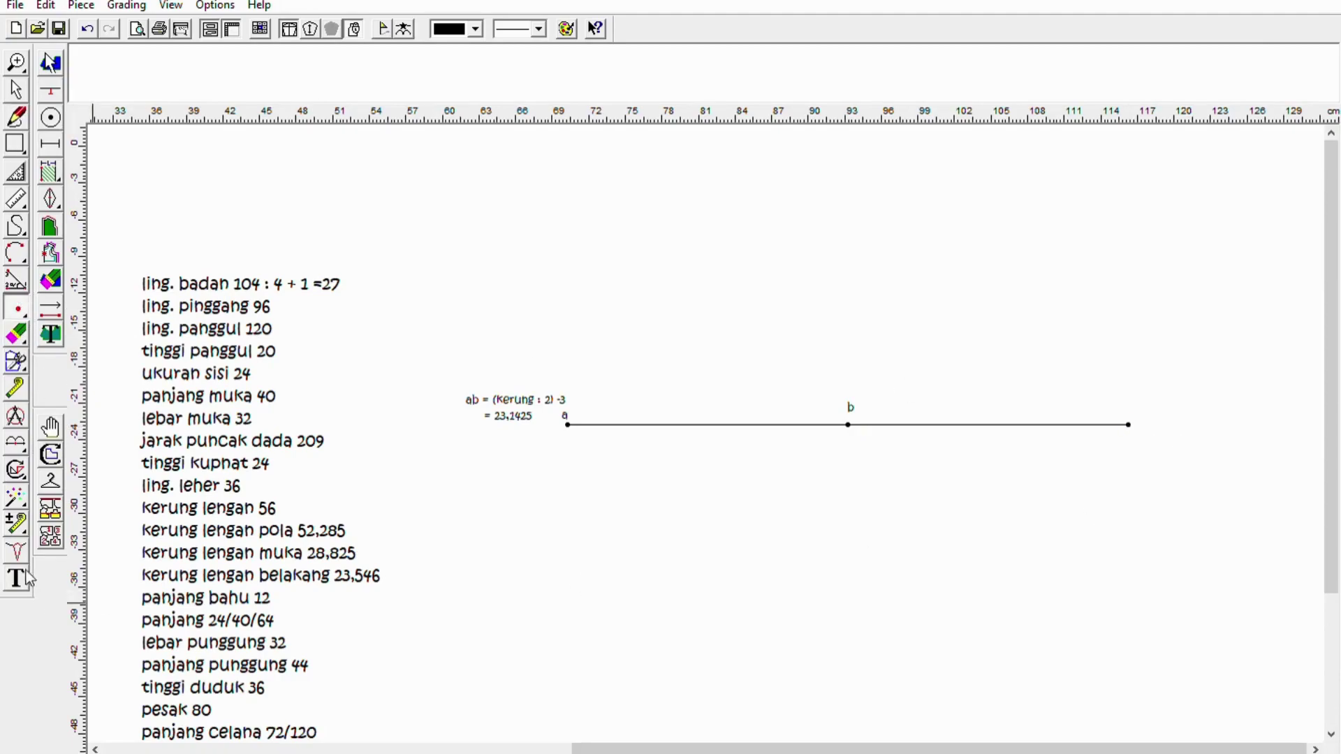
left_click(16, 579)
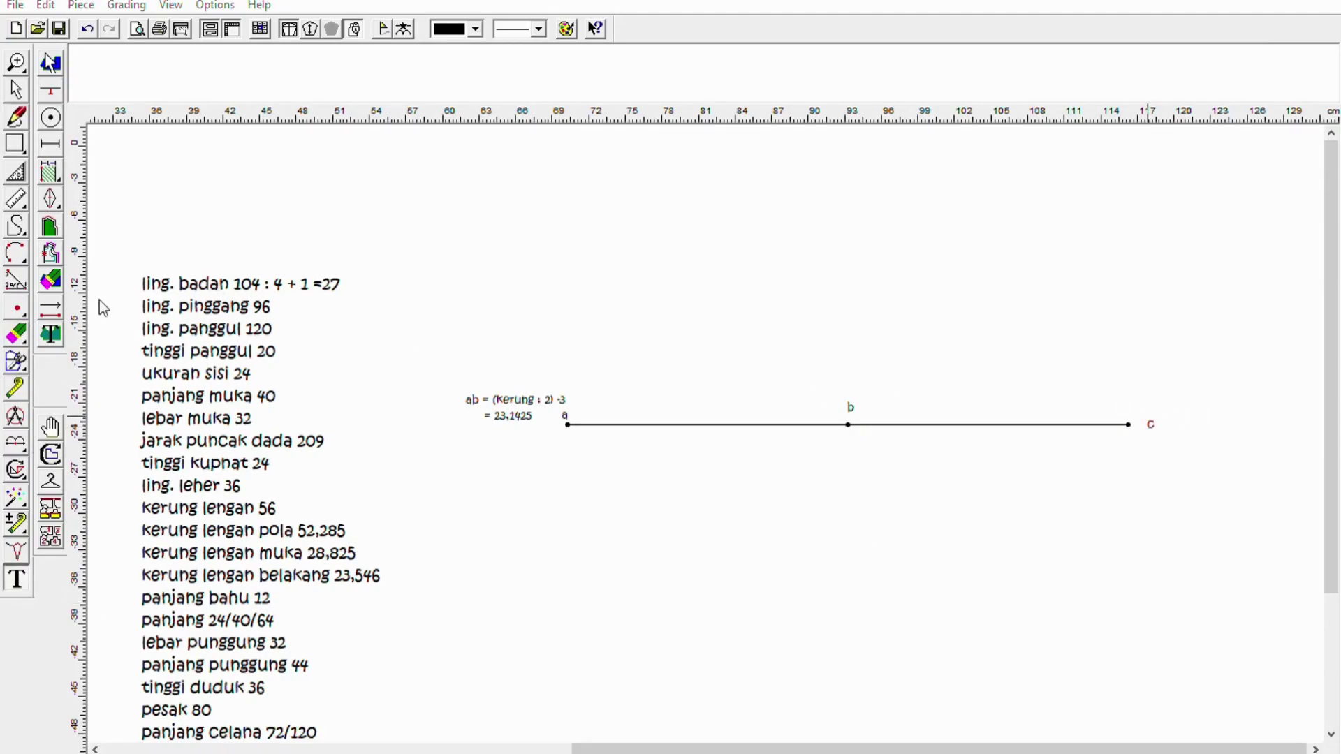
left_click(1141, 414)
type("c")
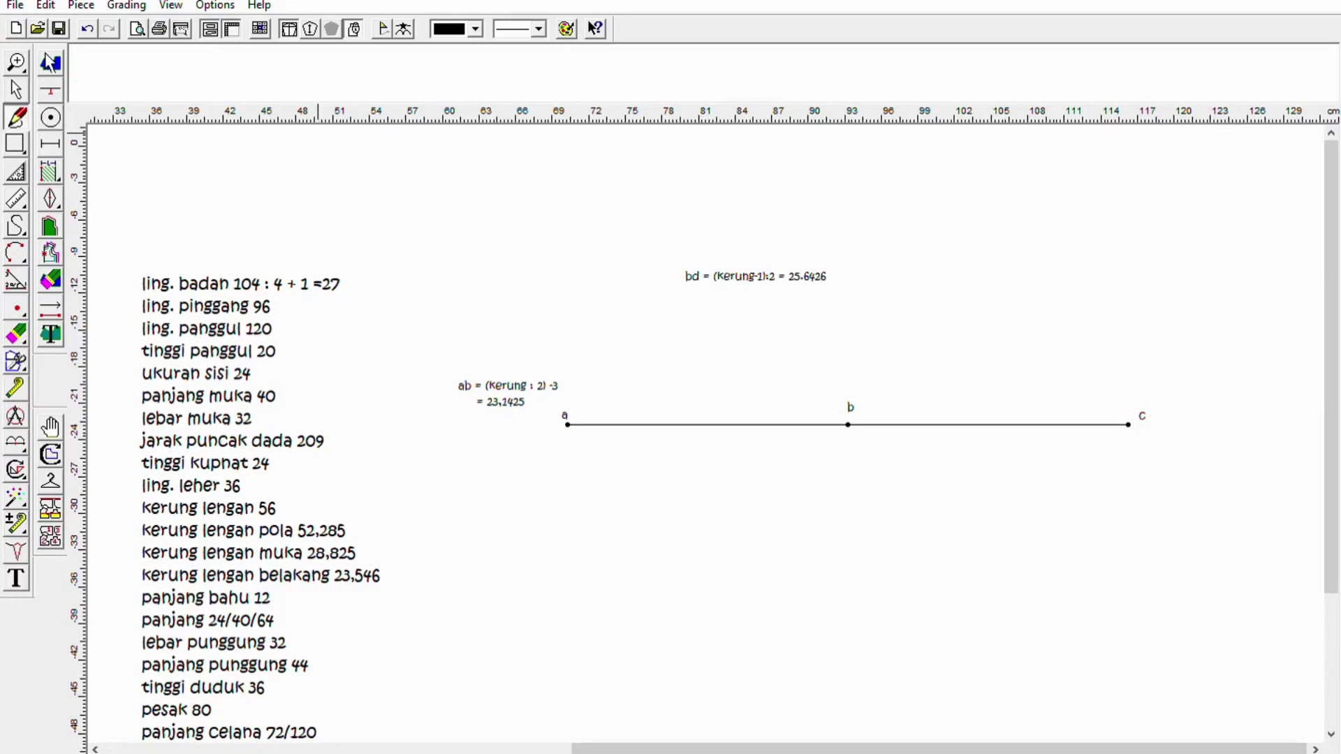
Draw a vertical line straight up from b and start a new line at point c
left_click_drag(848, 424, 848, 223)
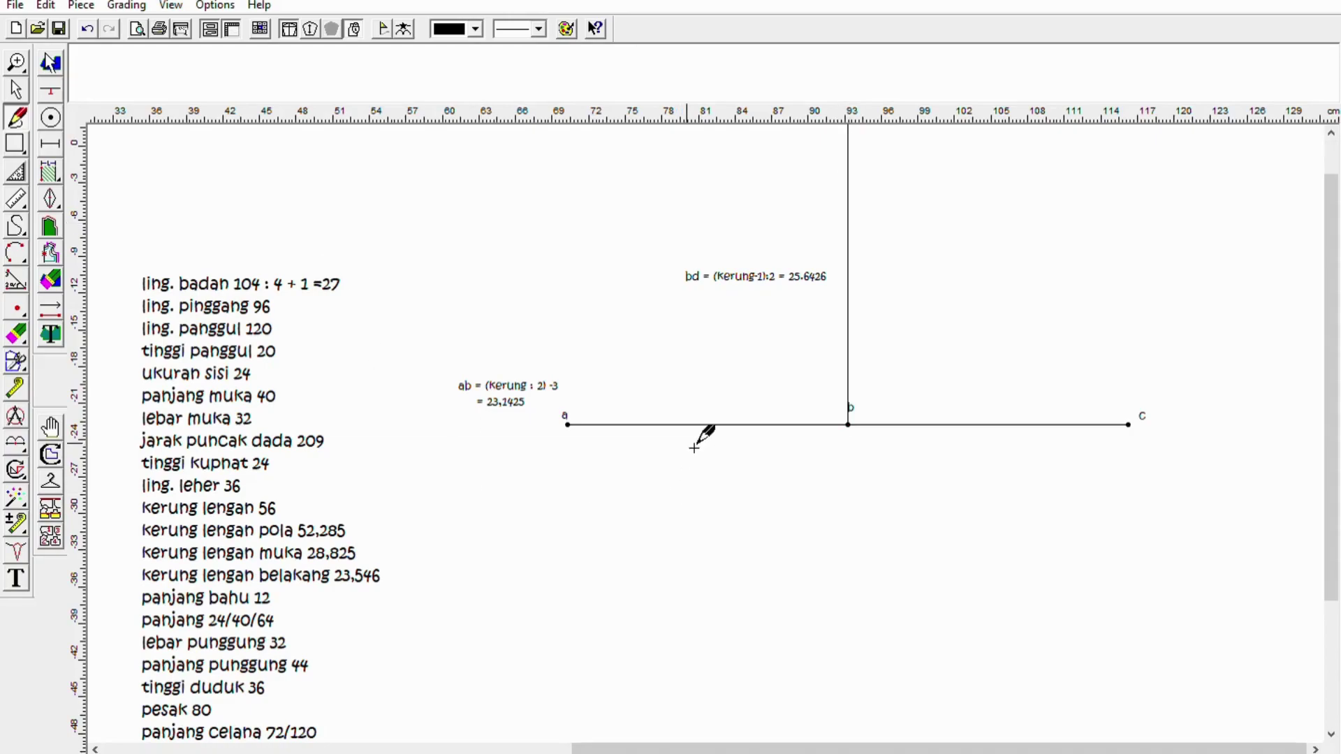
scroll(695, 391, "up", 4)
scroll(685, 419, "down", 2)
left_click(1128, 536)
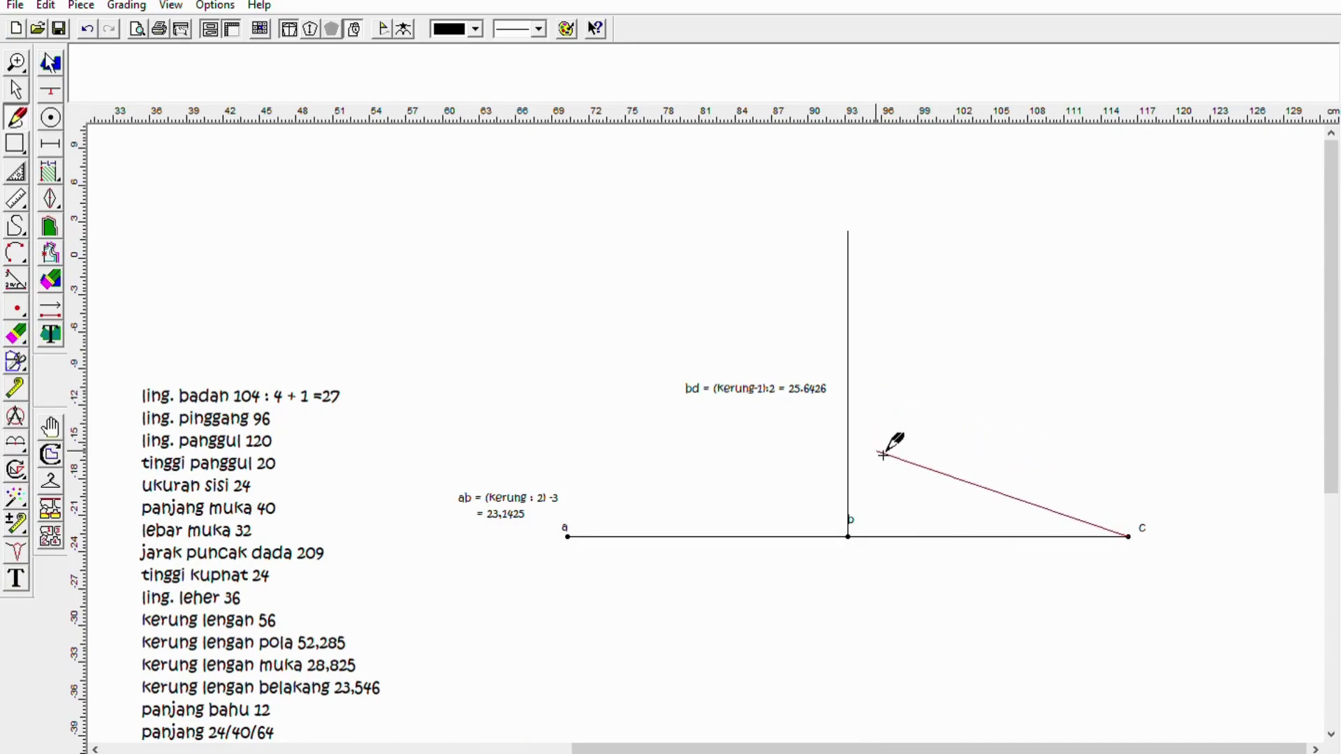
Replace the stray line with one from c to the bd = 25.6426 point on the vertical
left_click(919, 441)
right_click(928, 494)
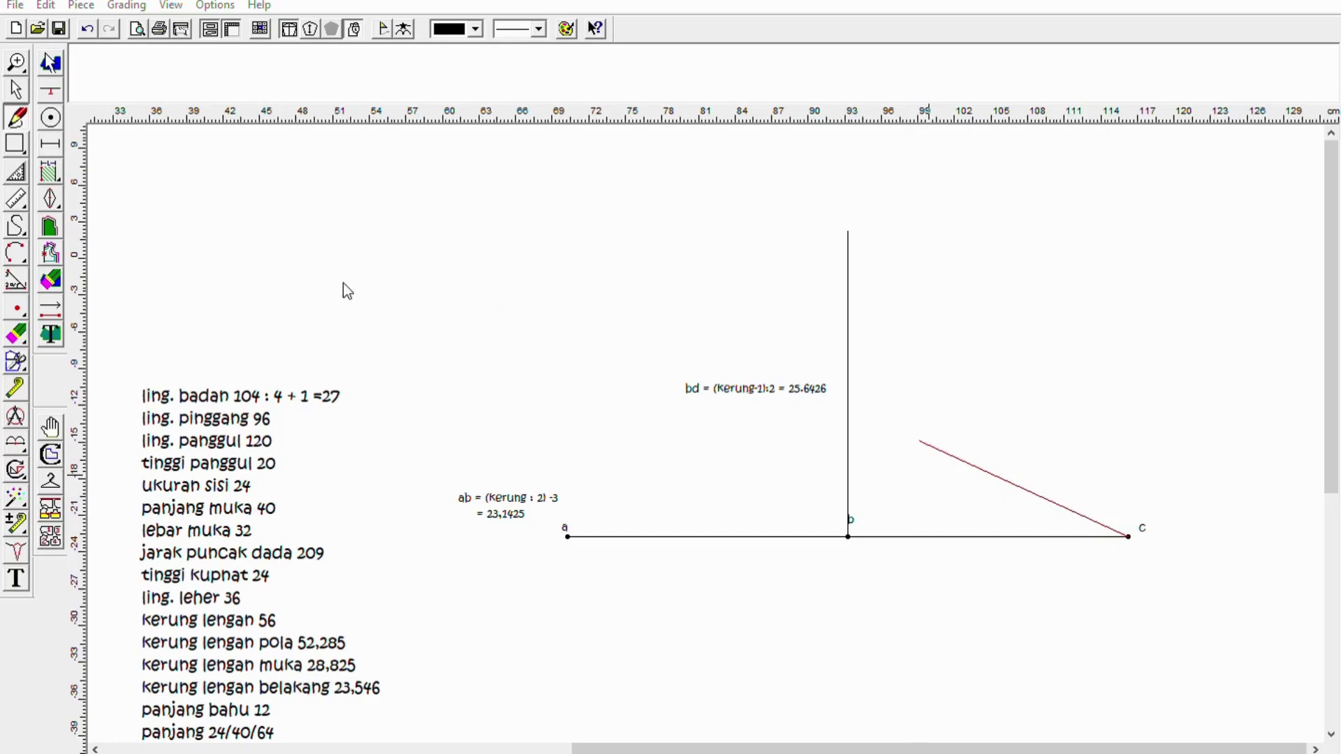
key("ctrl+z")
left_click(16, 117)
left_click(1156, 613)
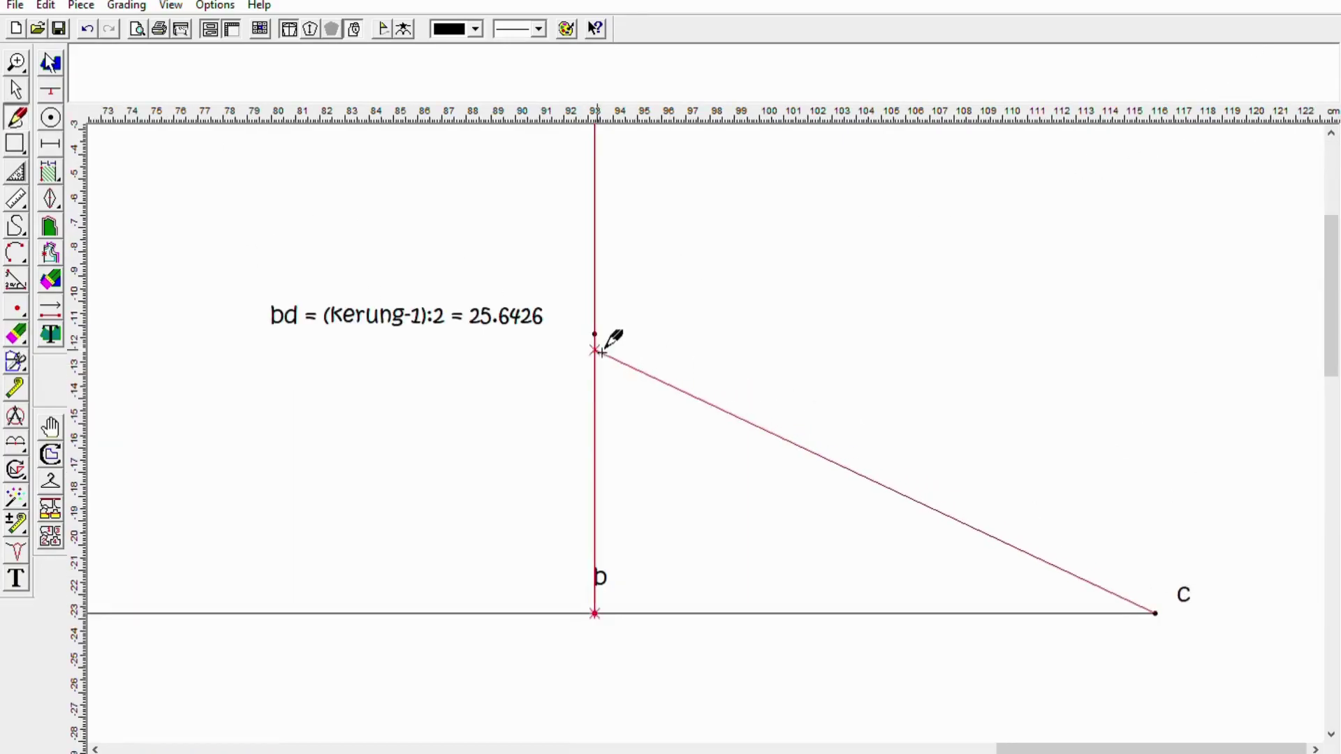
left_click(596, 335)
right_click(597, 336)
Add a length dimension beside line dc and zoom in to frame the whole triangle
left_click(15, 388)
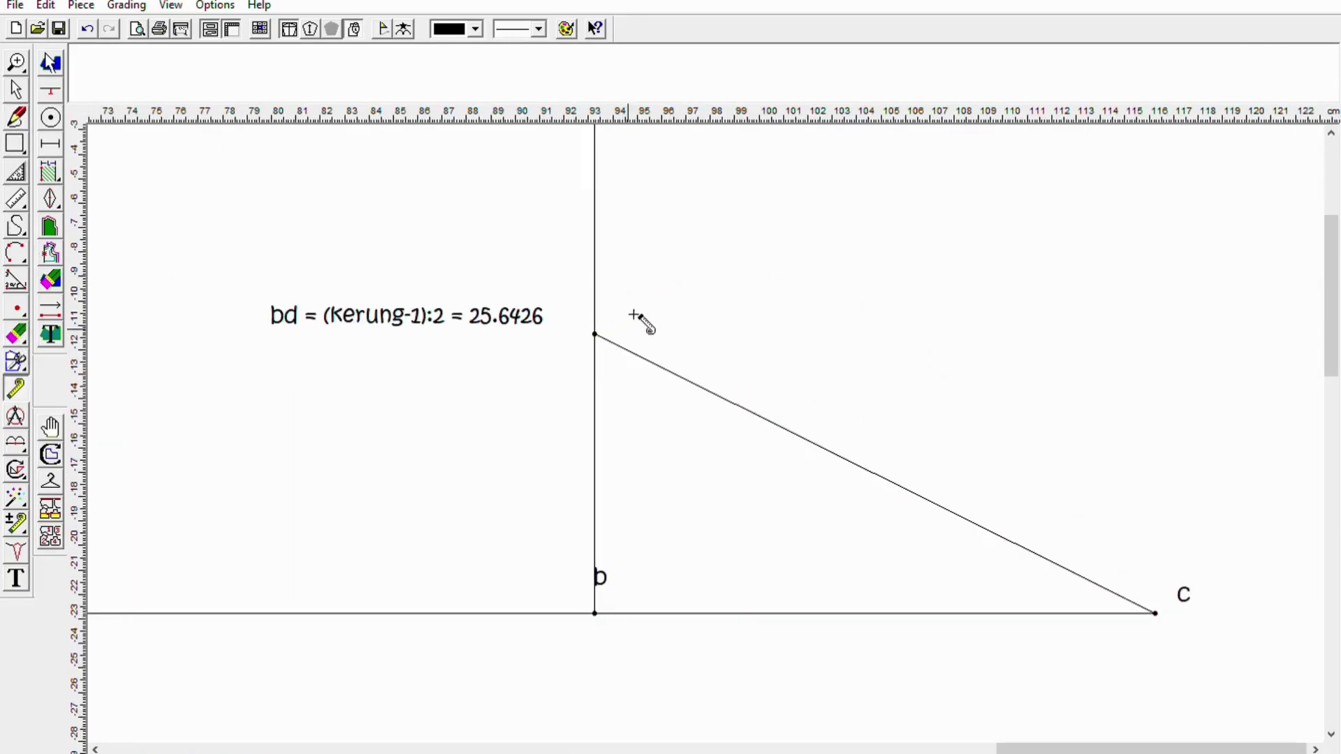
left_click(595, 335)
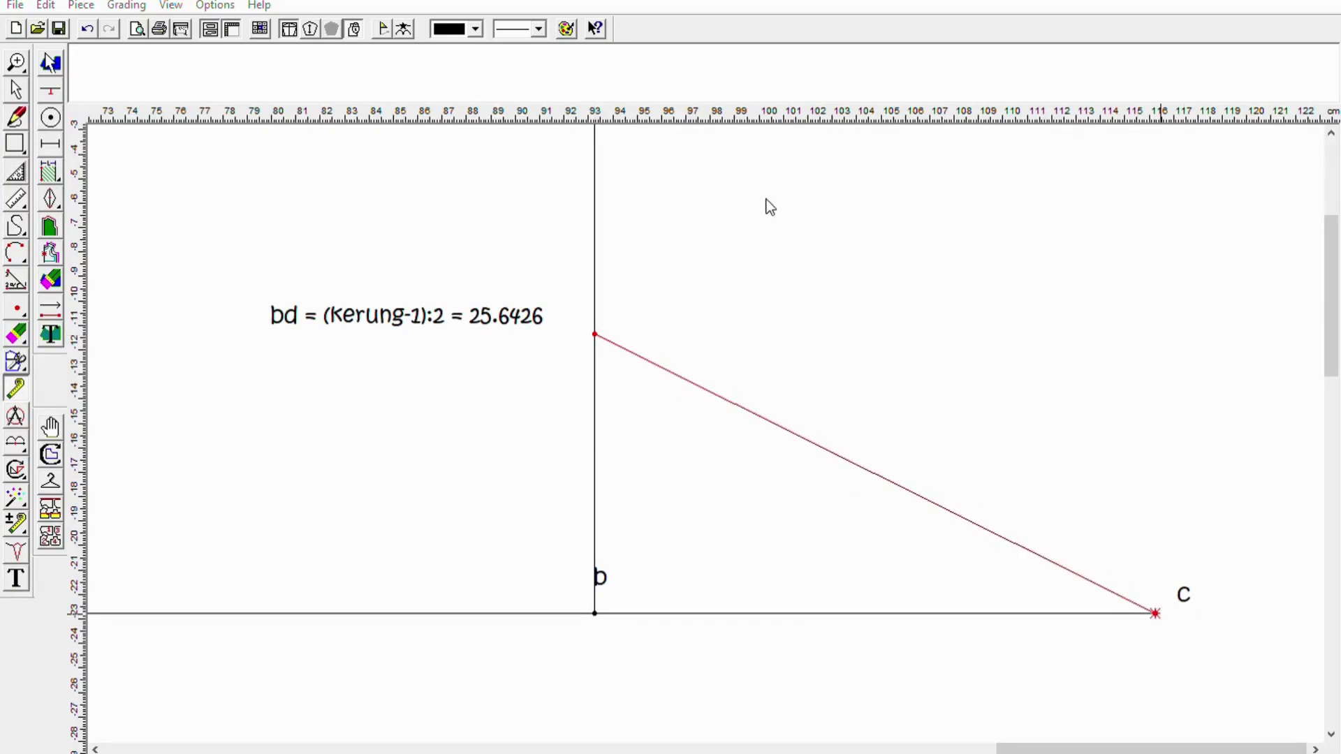
left_click(695, 326)
scroll(698, 500, "down", 2)
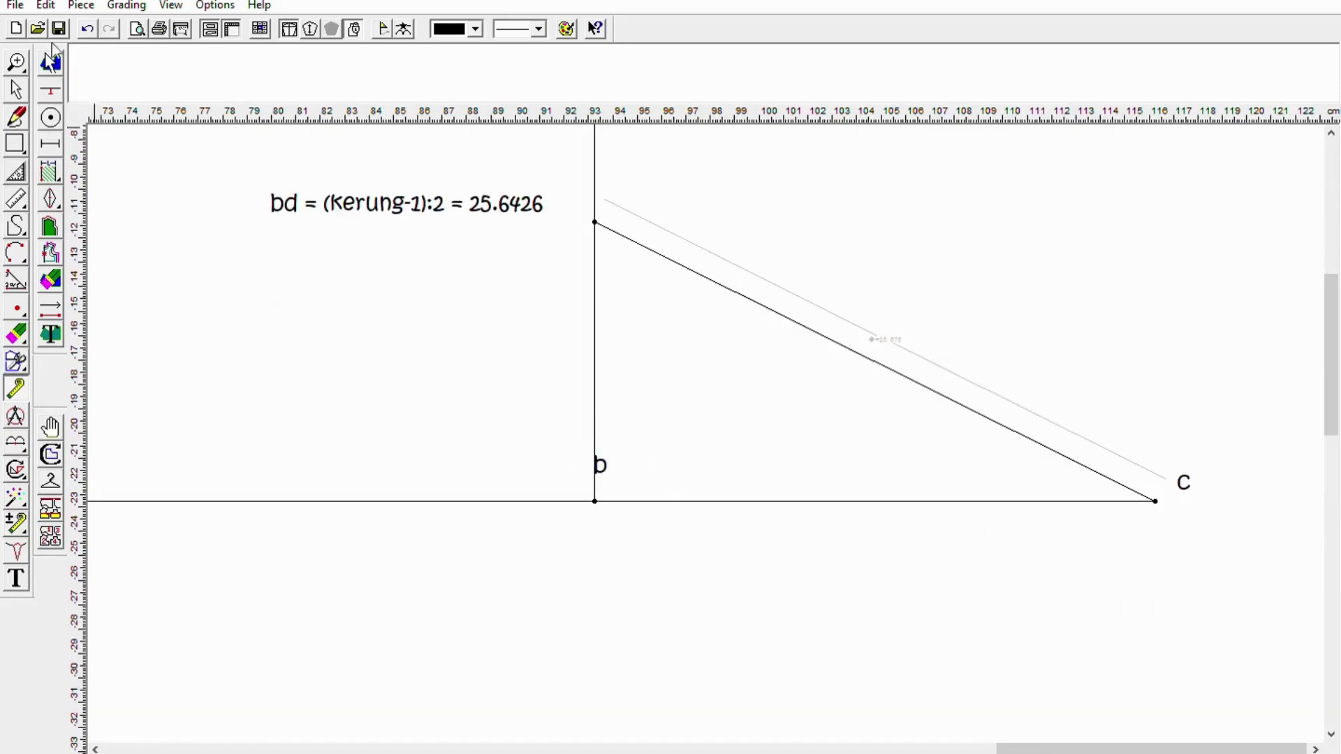
left_click(16, 61)
left_click_drag(690, 228, 1335, 457)
left_click(17, 551)
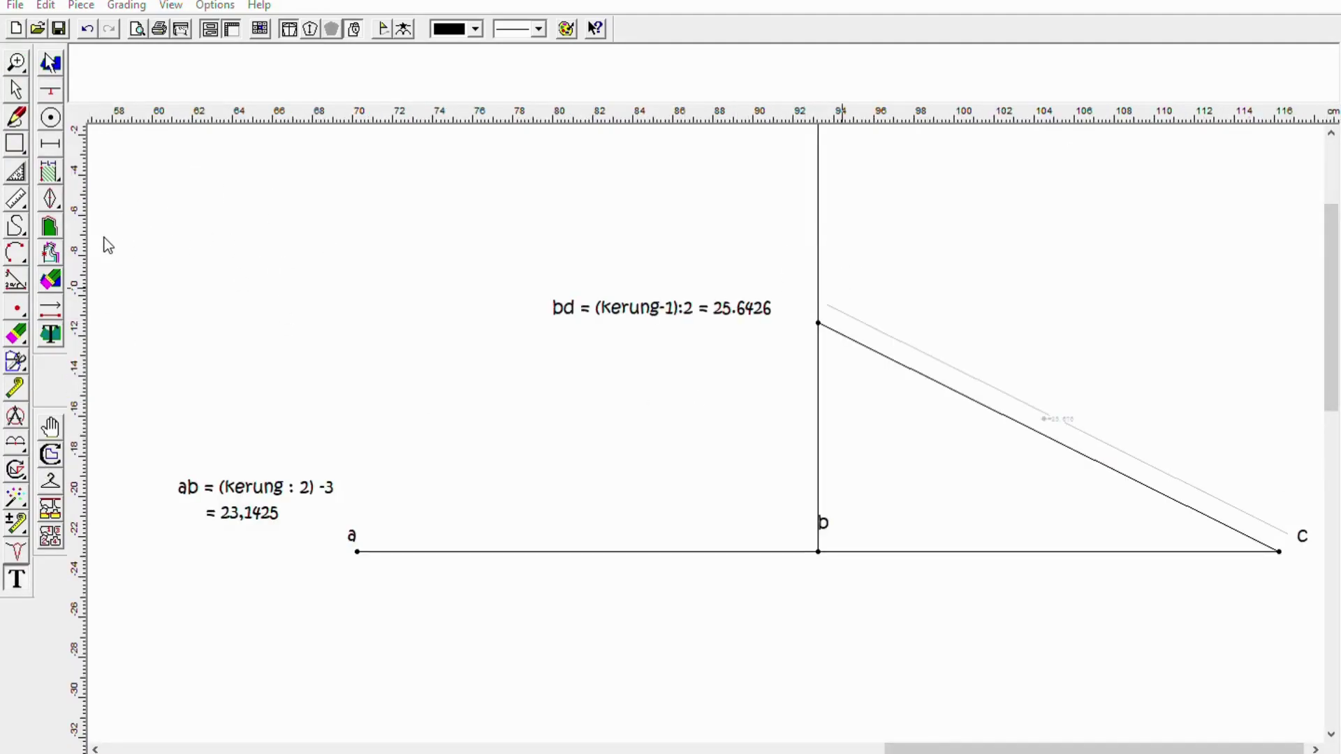
Label the top point d and draw a straight line from d down to a
type("d")
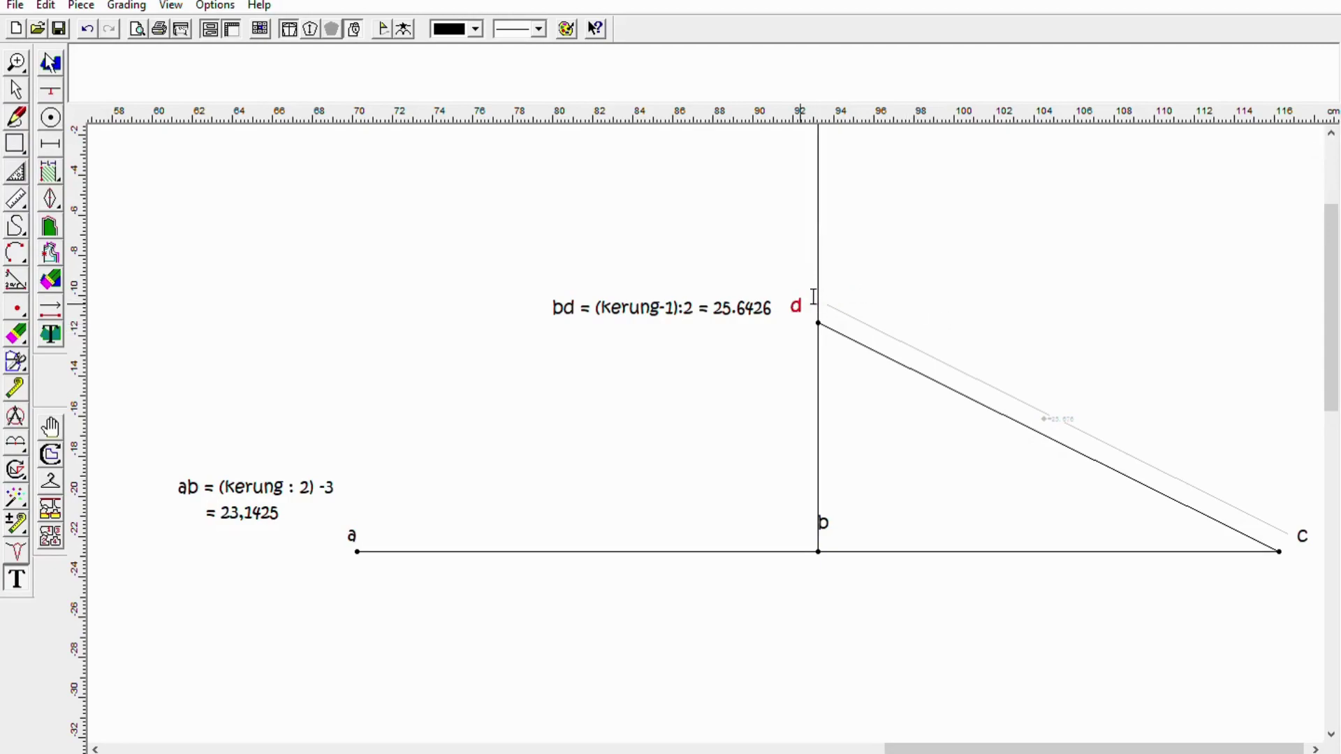
key("Return")
left_click(16, 117)
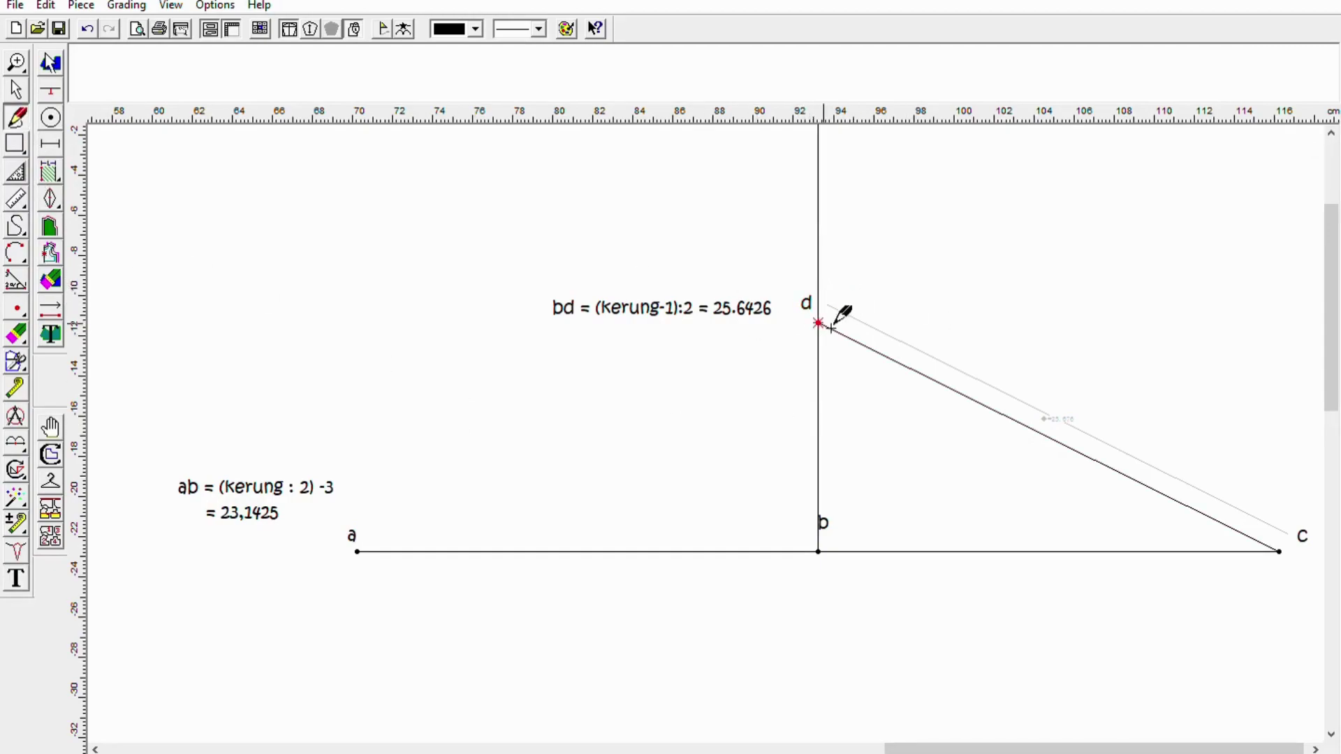
left_click(819, 323)
left_click(357, 552)
right_click(447, 642)
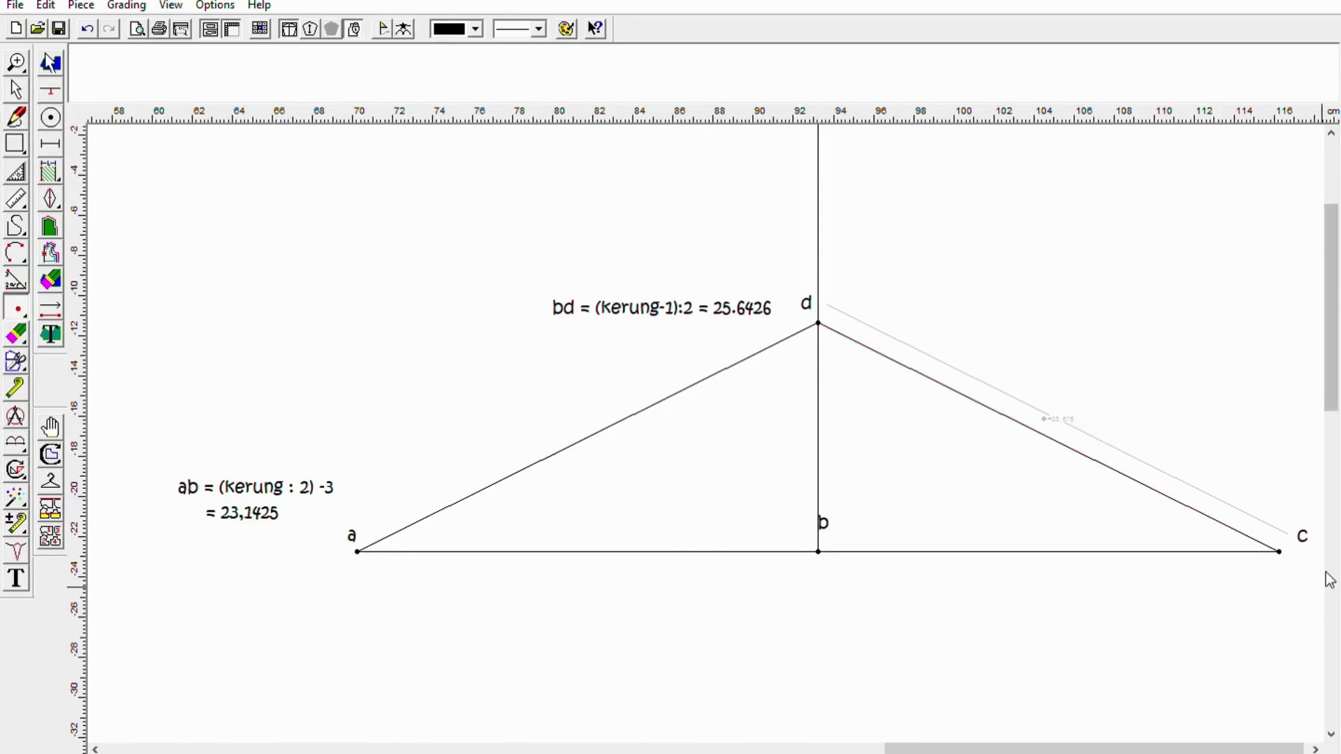
Place three division points along line dc and two along line ad
left_click(1055, 431)
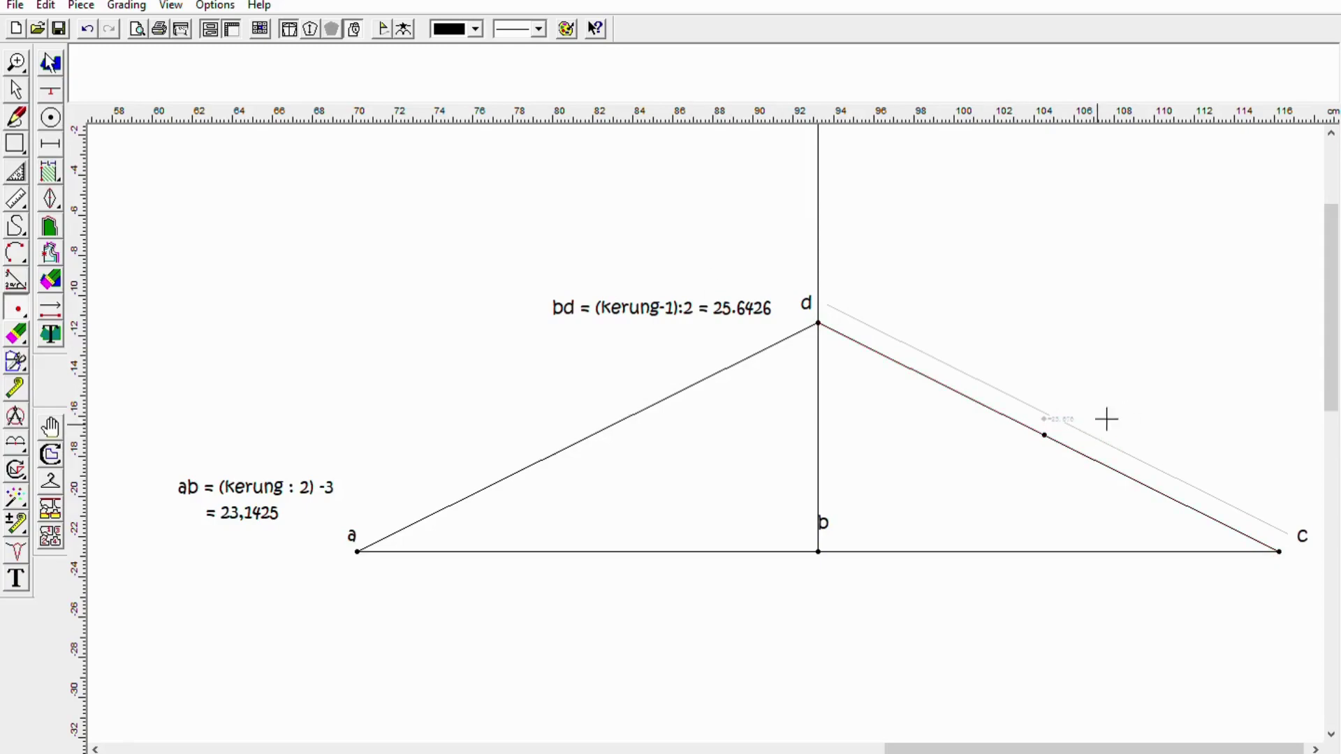
left_click(944, 374)
left_click(1158, 492)
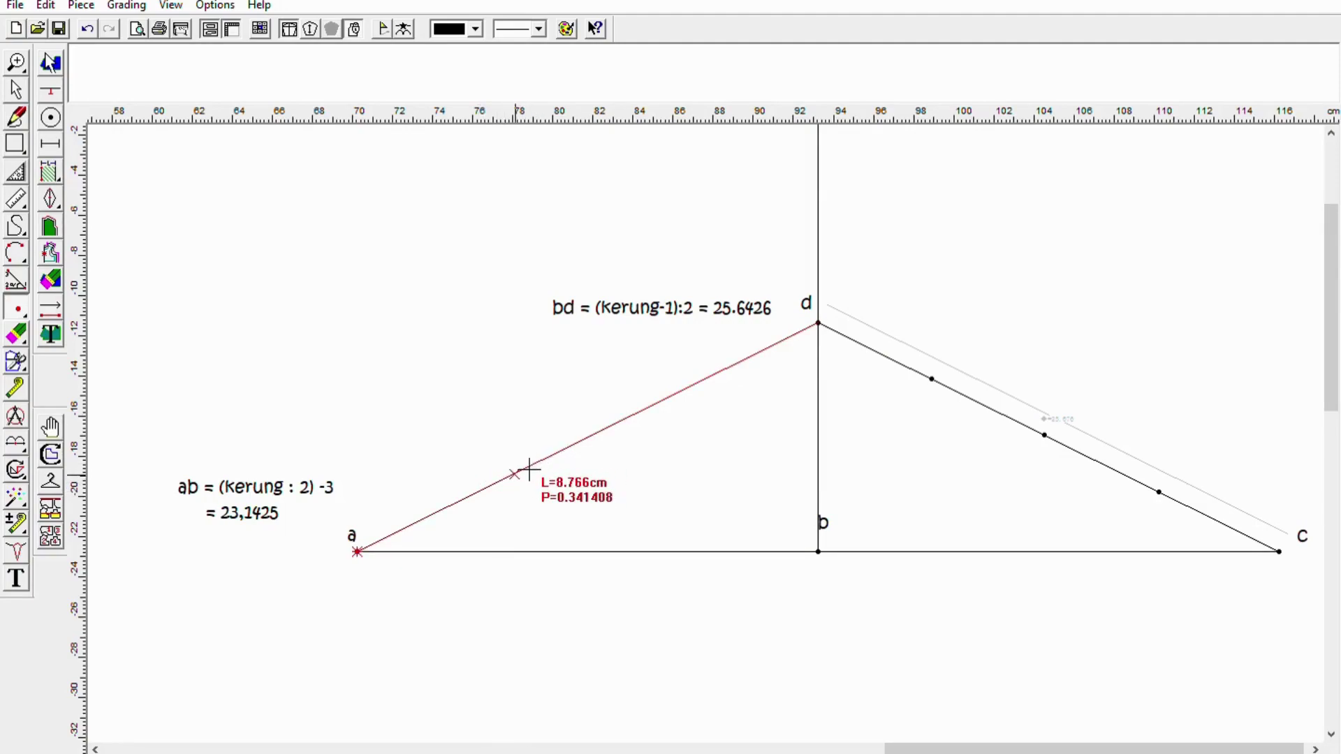
left_click(523, 469)
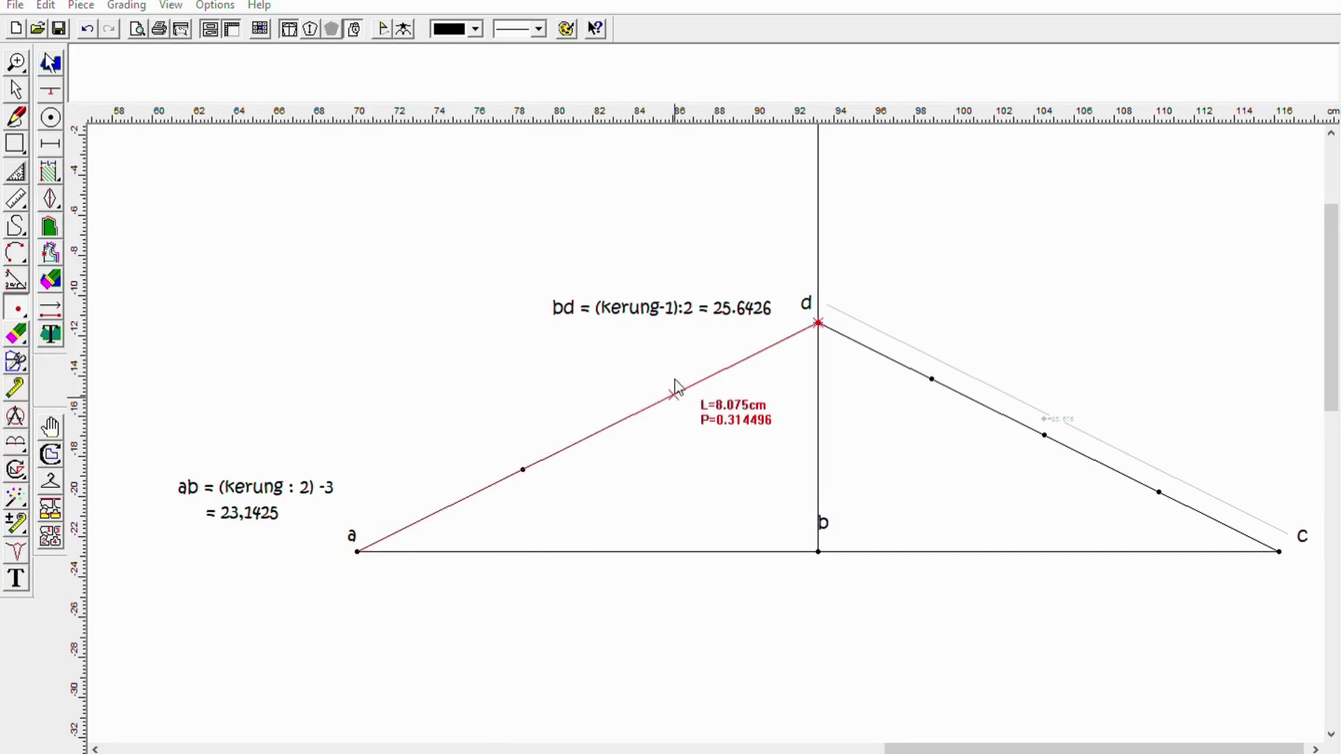
left_click(674, 383)
left_click(15, 577)
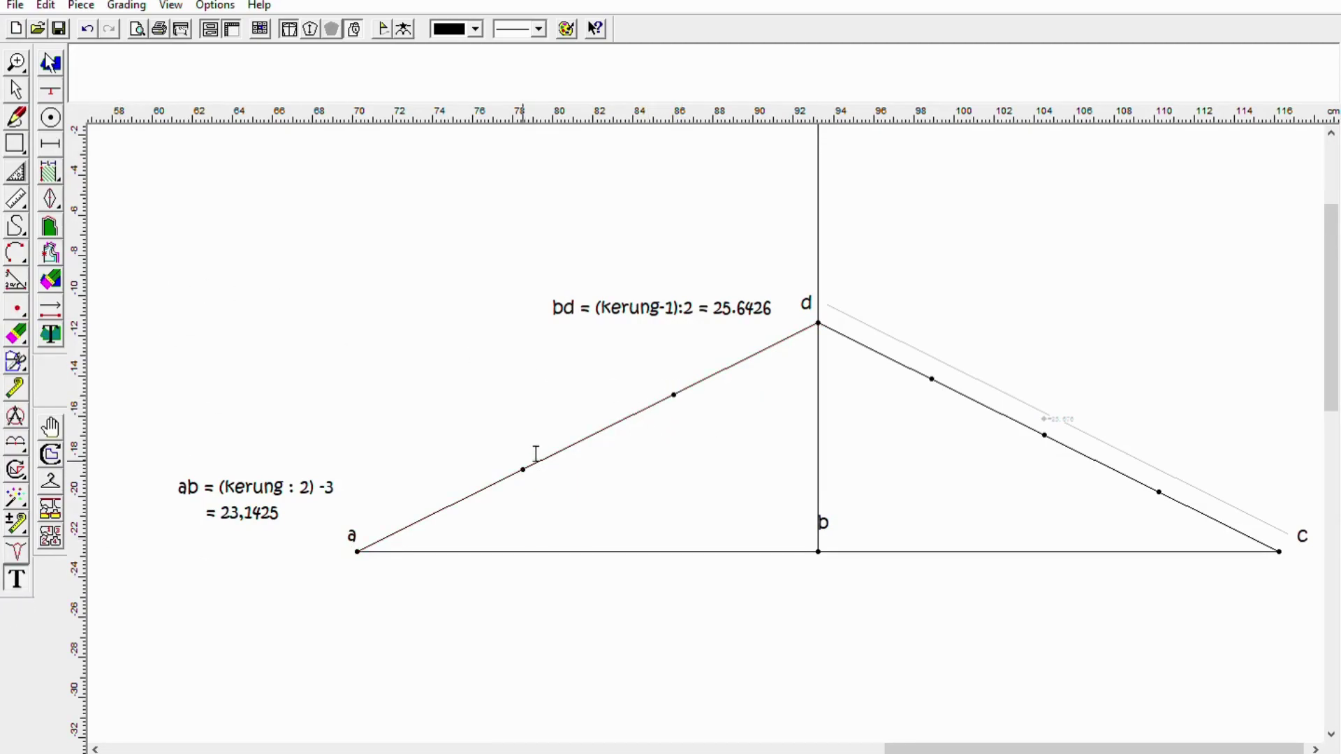
Number the division points 1 and 2 on ad, and 3, 4, 5 on dc
left_click(515, 441)
type("1")
left_click(687, 405)
type("2")
left_click(923, 398)
type("3")
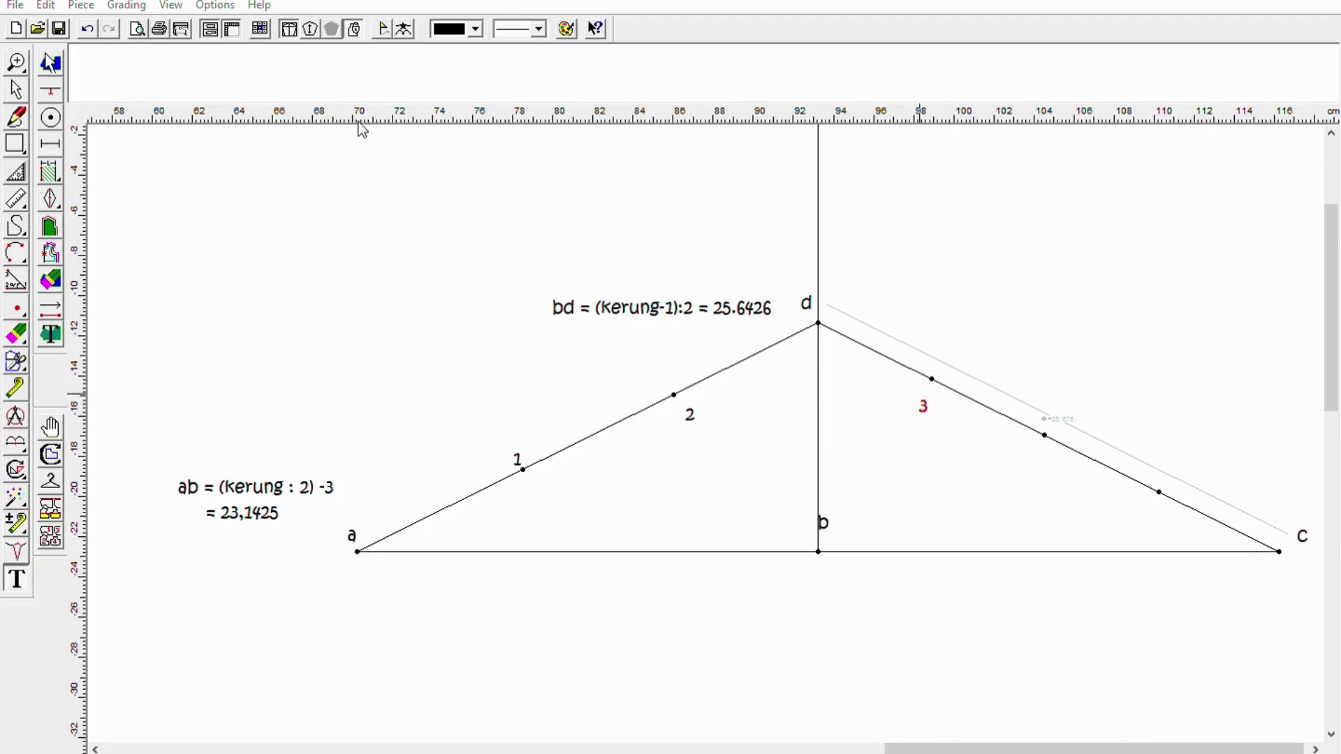
left_click(105, 307)
left_click(84, 297)
left_click(1164, 482)
type("5")
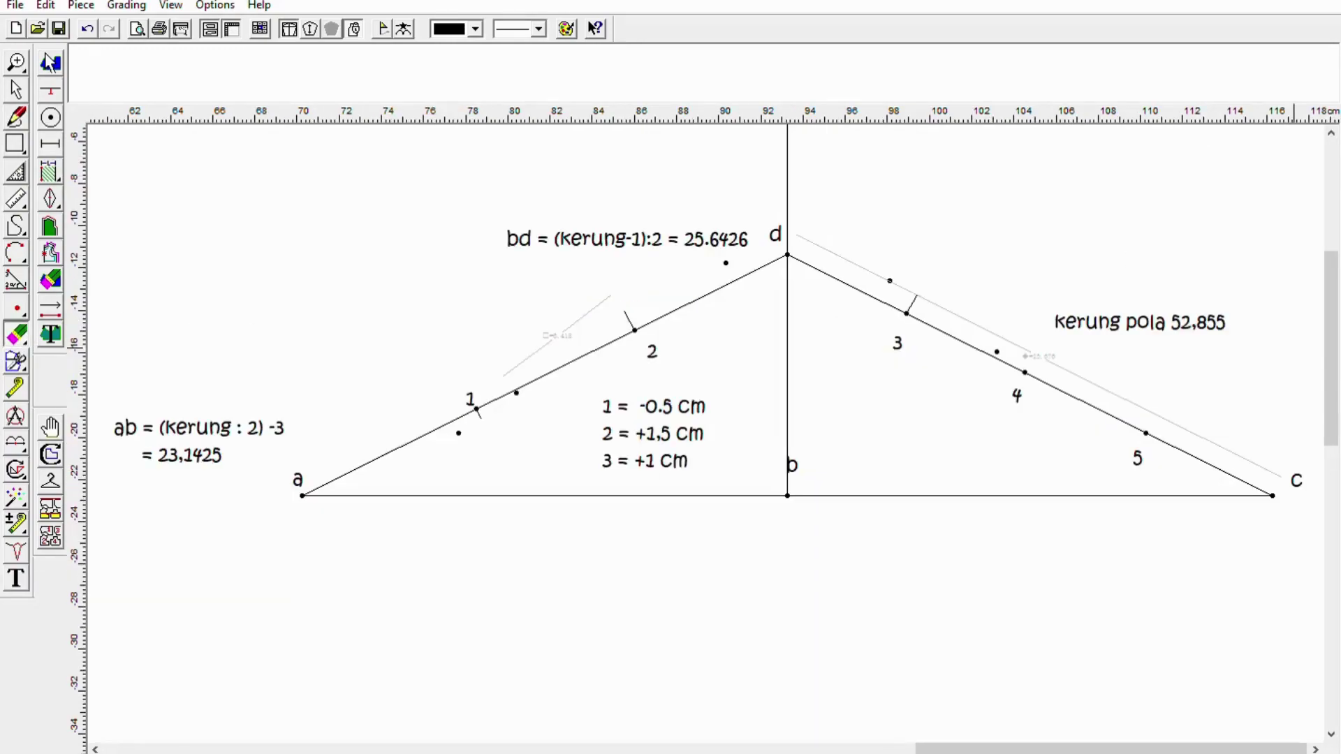
Start a trial sleeve cap curve from point a through point 1, then undo it
left_click(17, 117)
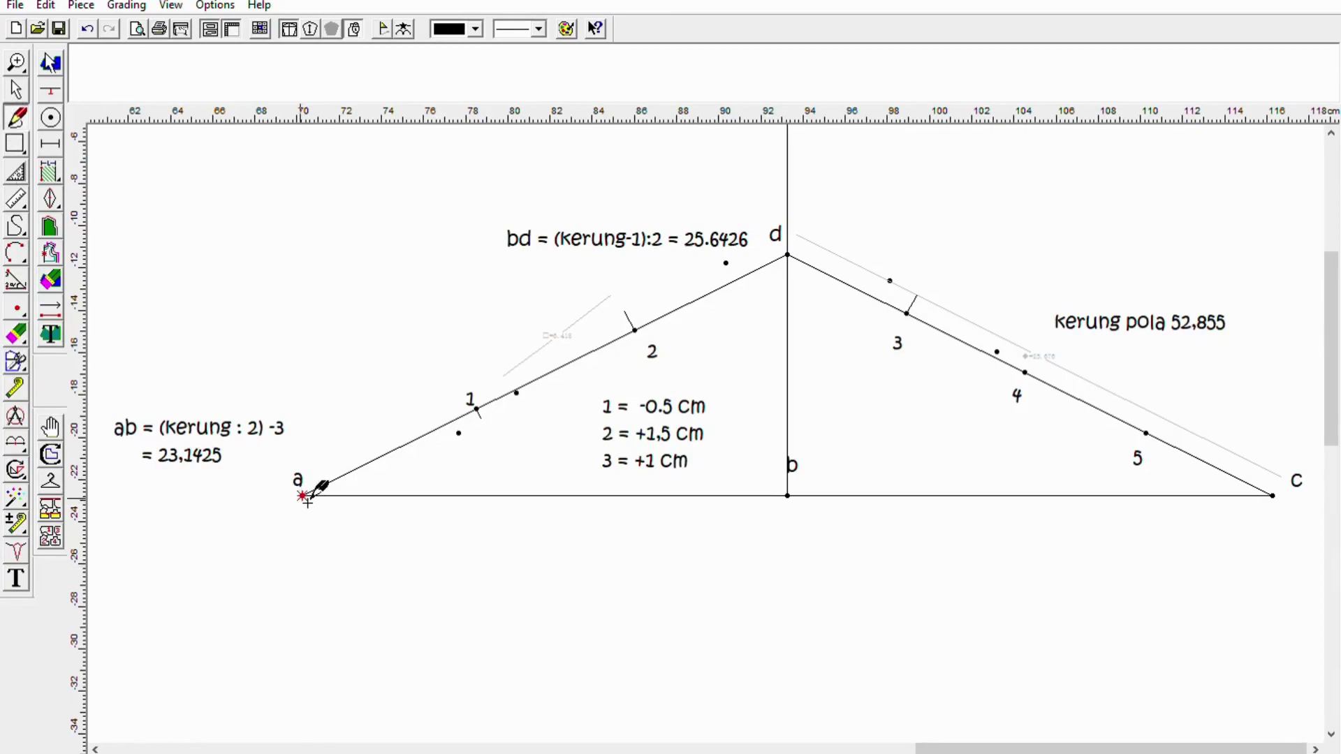
left_click(302, 496)
left_click(475, 408)
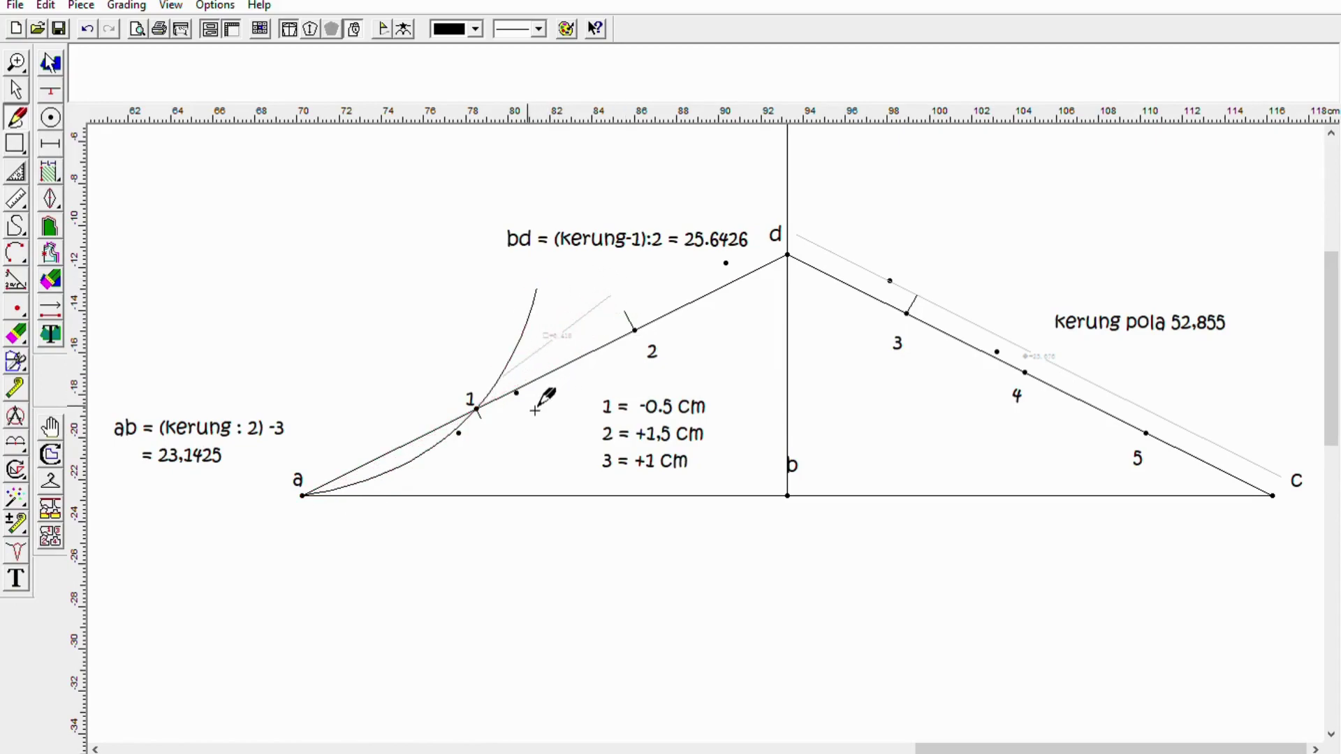
key("ctrl+z")
Redraw the cap curve from a through offsets 1 and 2, d, offset 3 and point 4 toward c
left_click(303, 495)
left_click(481, 417)
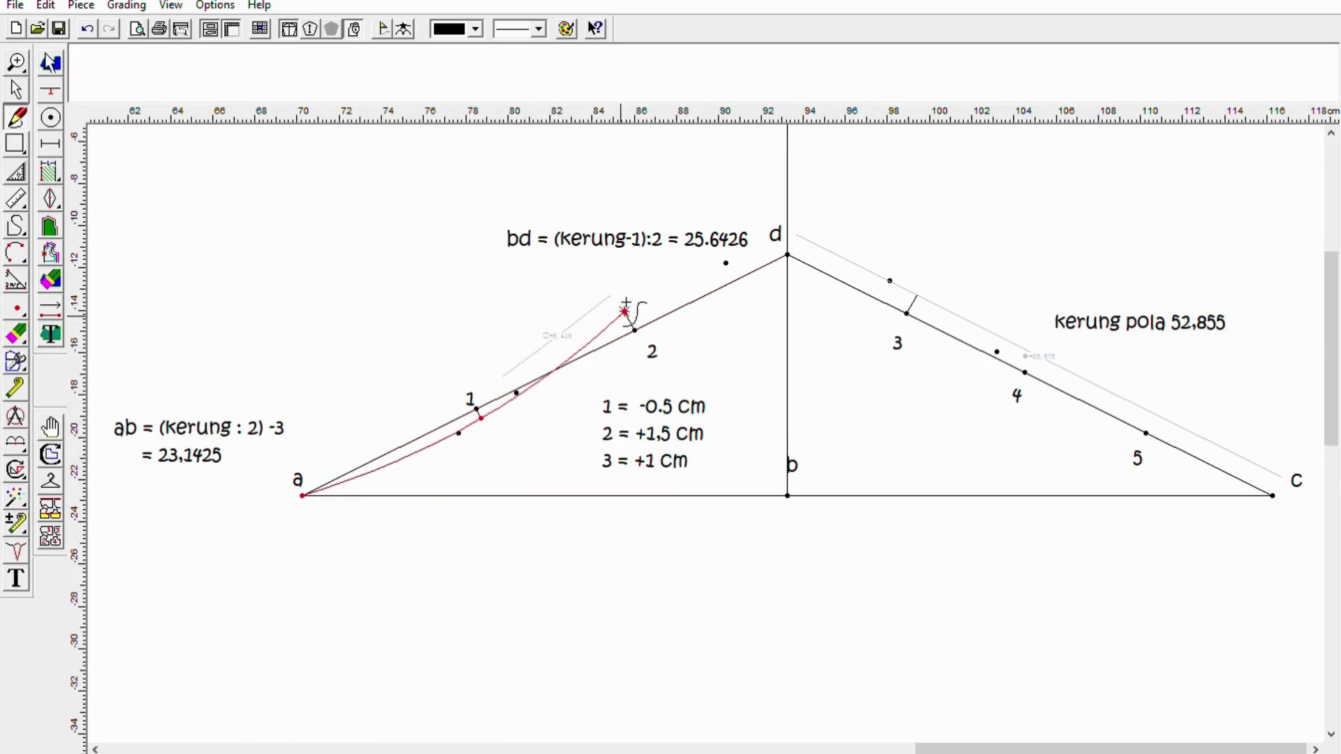
left_click(625, 311)
left_click(787, 255)
left_click(917, 296)
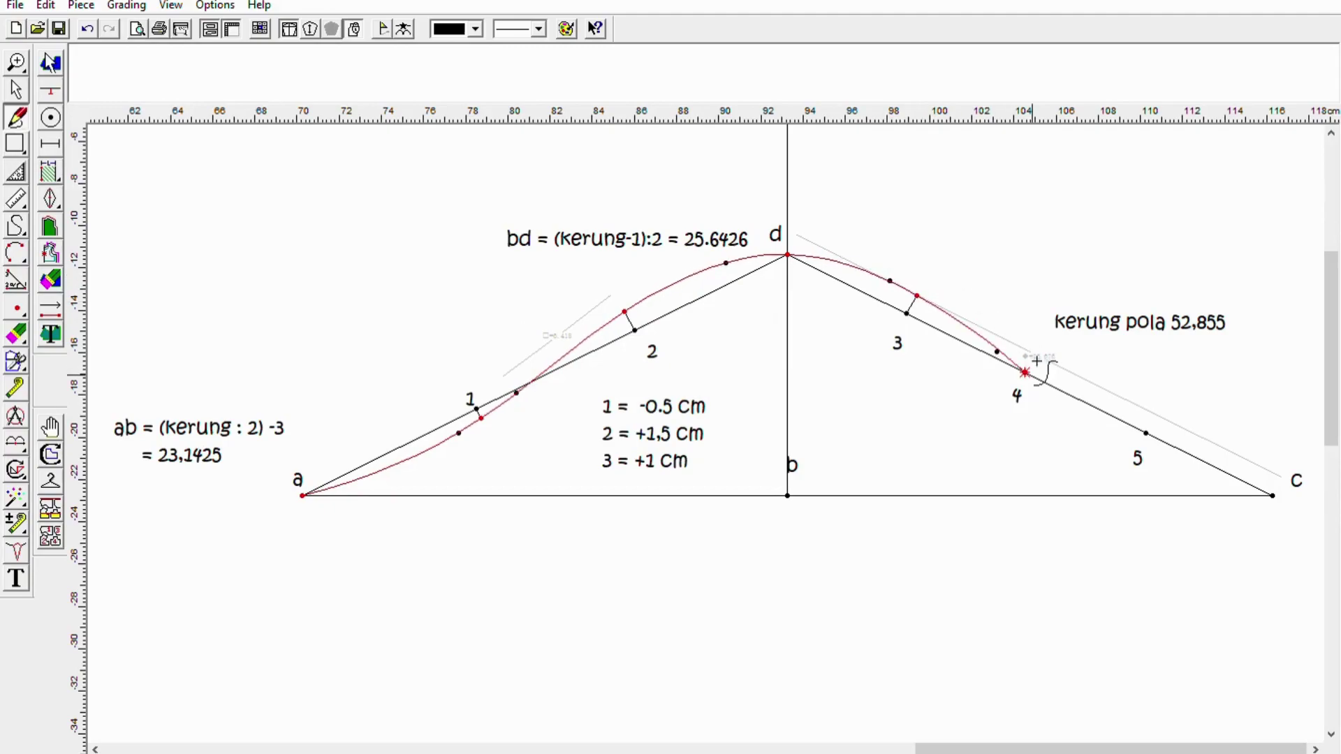
left_click(1041, 365)
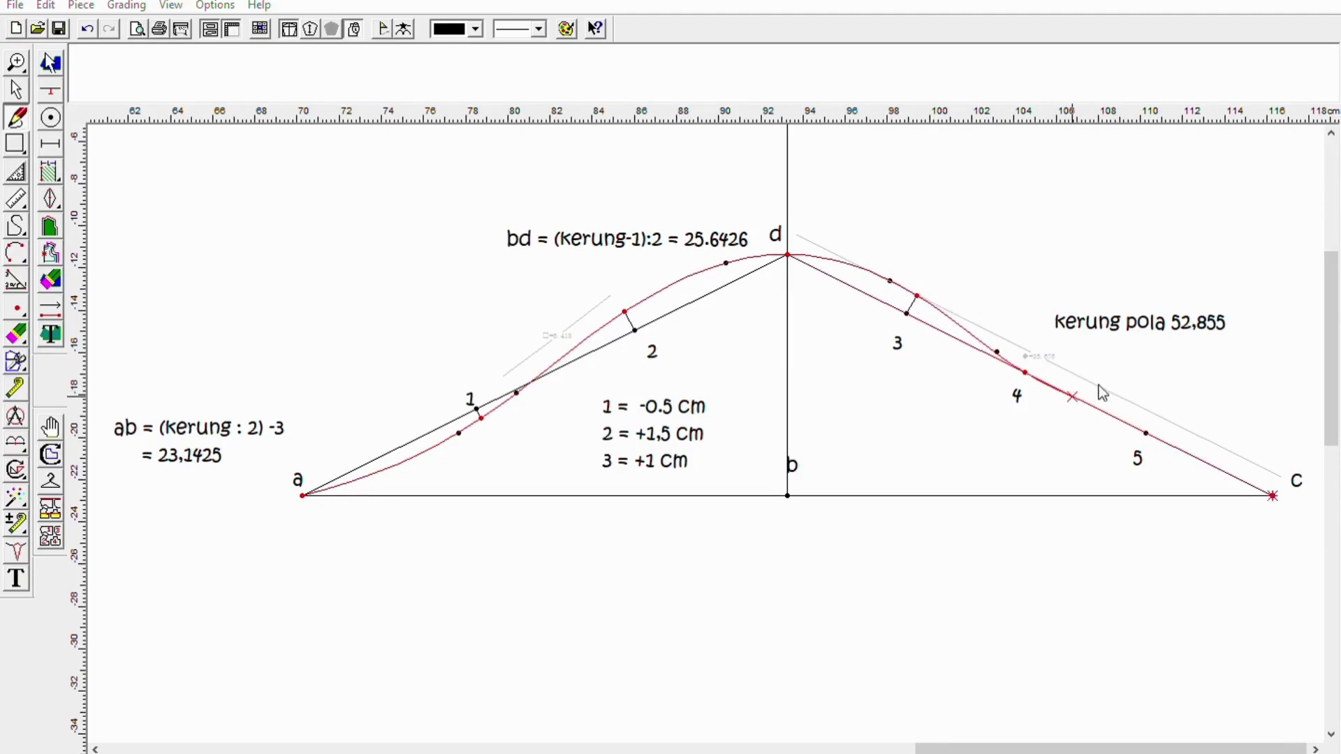
left_click(1072, 396)
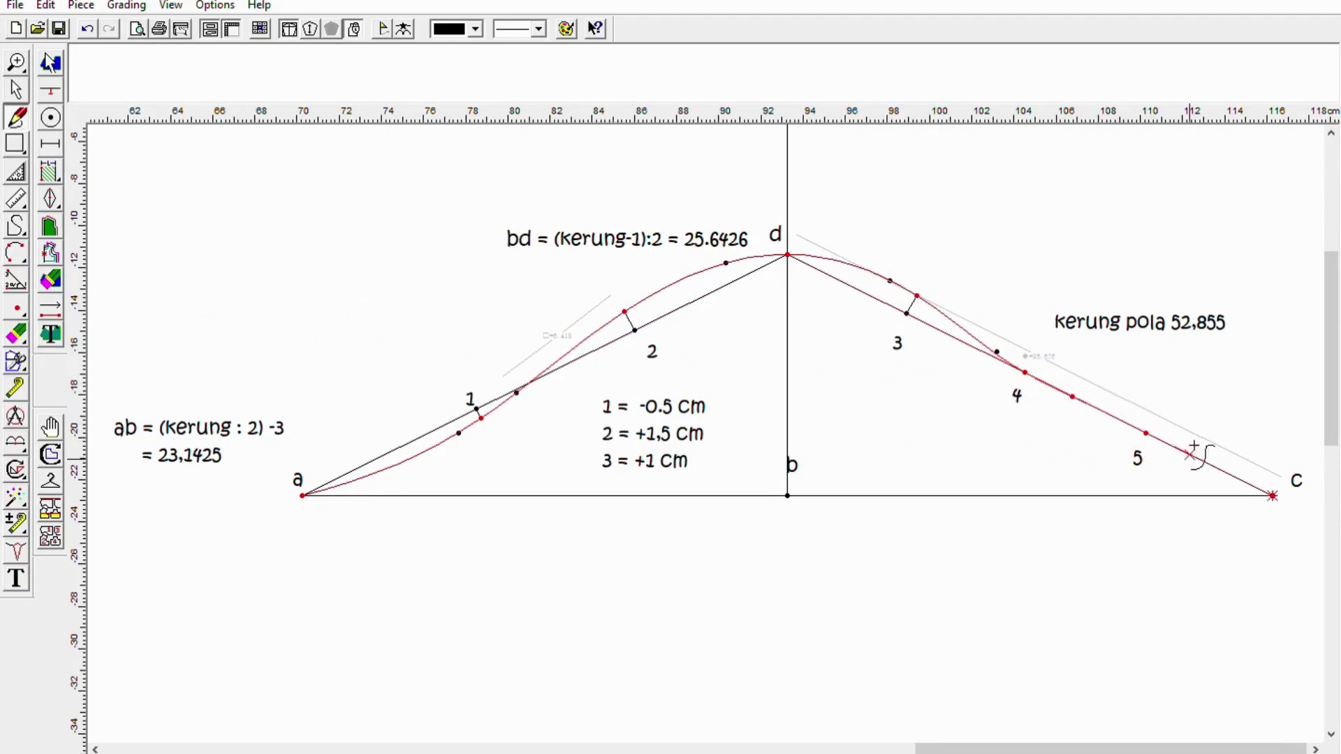